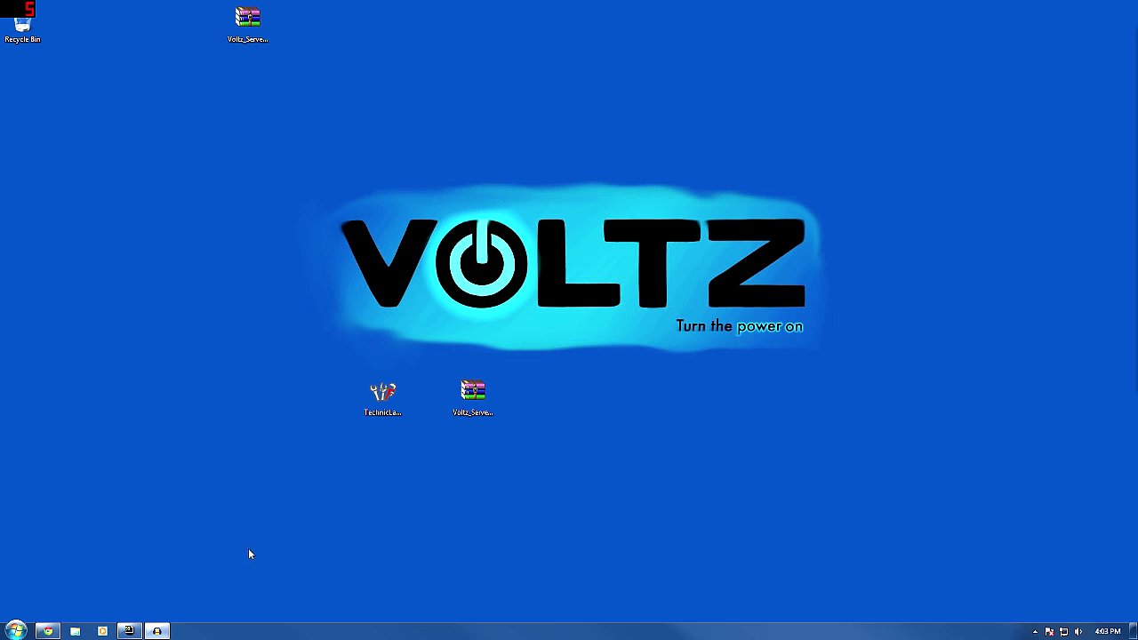
Step: Download the Technic Launcher from the Technic website, minimize Chrome, and run the downloaded launcher
left_click(47, 631)
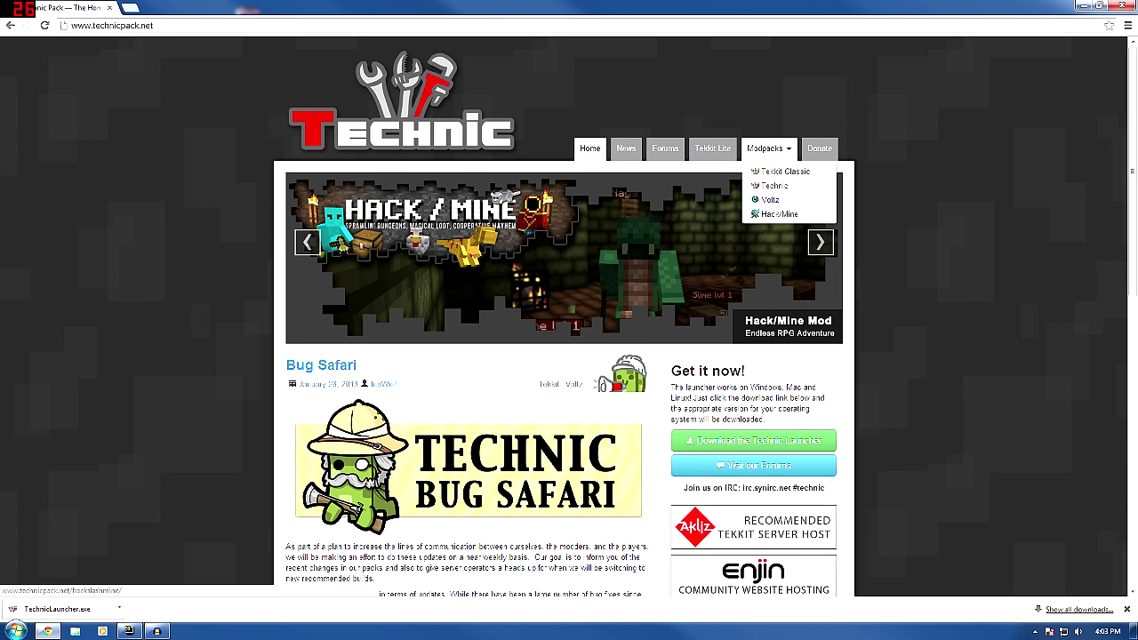
left_click(777, 442)
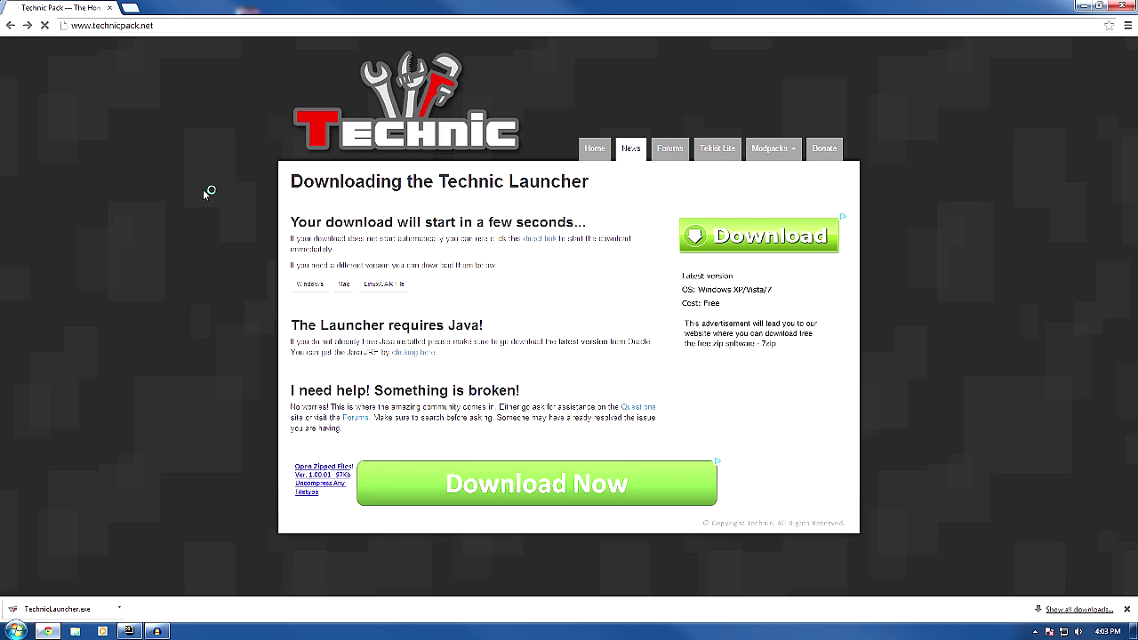
left_click(1080, 7)
double_click(382, 396)
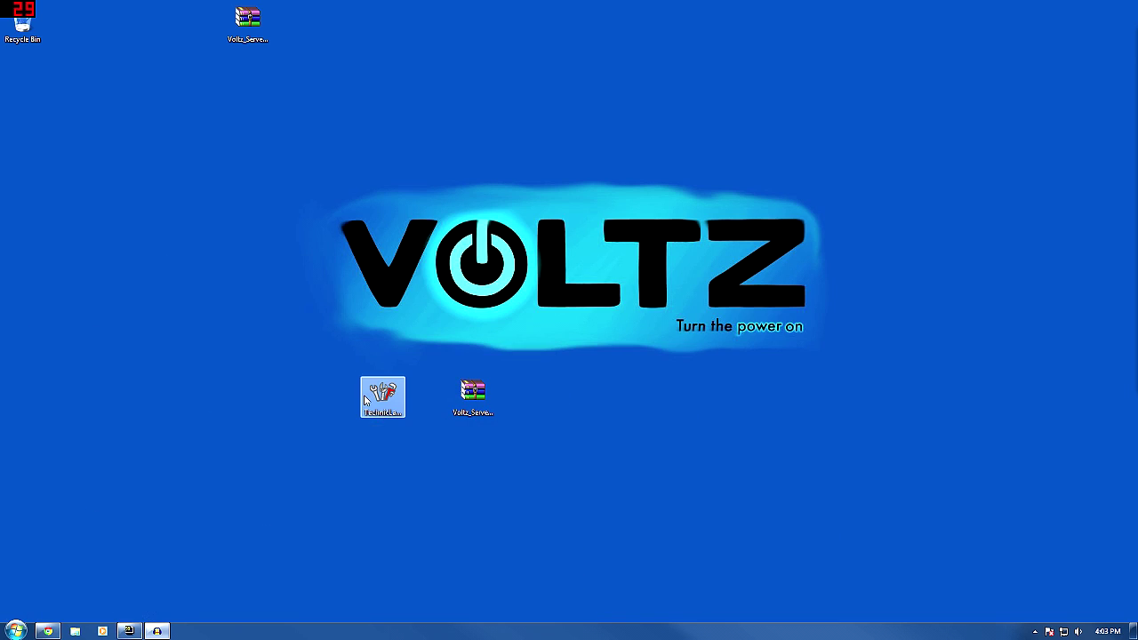
Step: Allow the Technic Launcher to run, select the Voltz modpack, and minimize the launcher
left_click(594, 327)
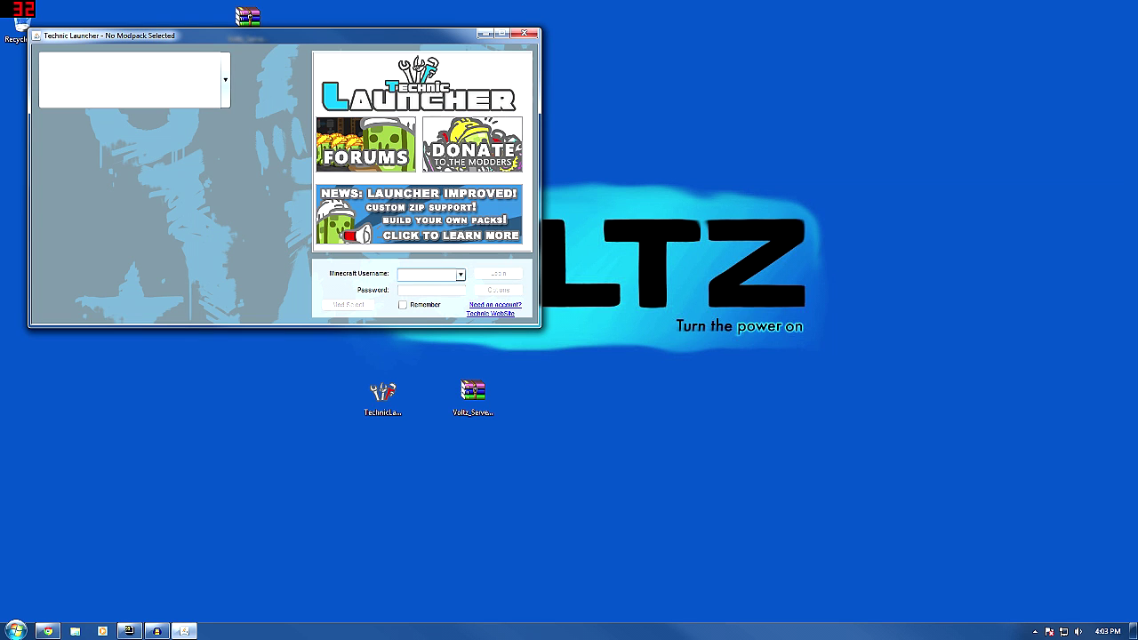
left_click(228, 100)
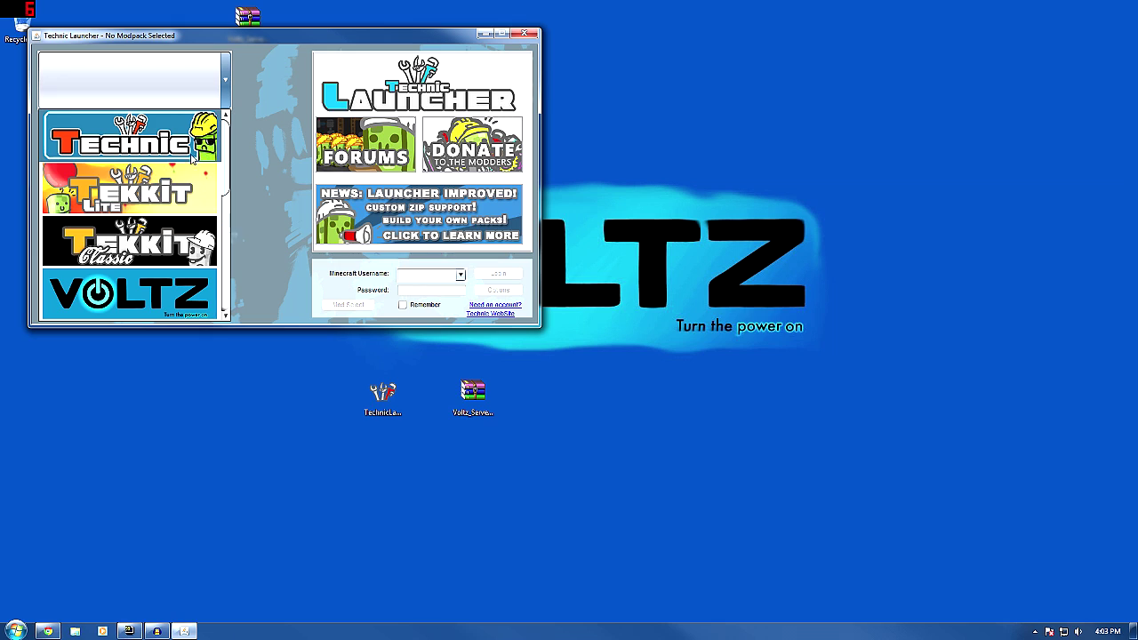
left_click(168, 285)
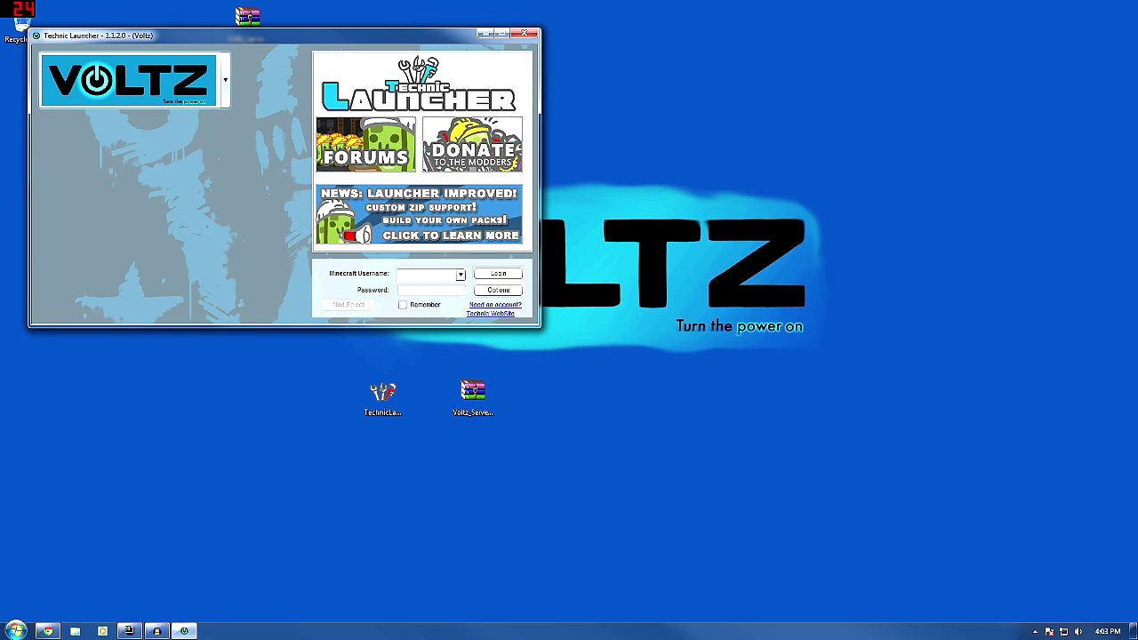
left_click_drag(447, 41, 660, 79)
left_click(678, 73)
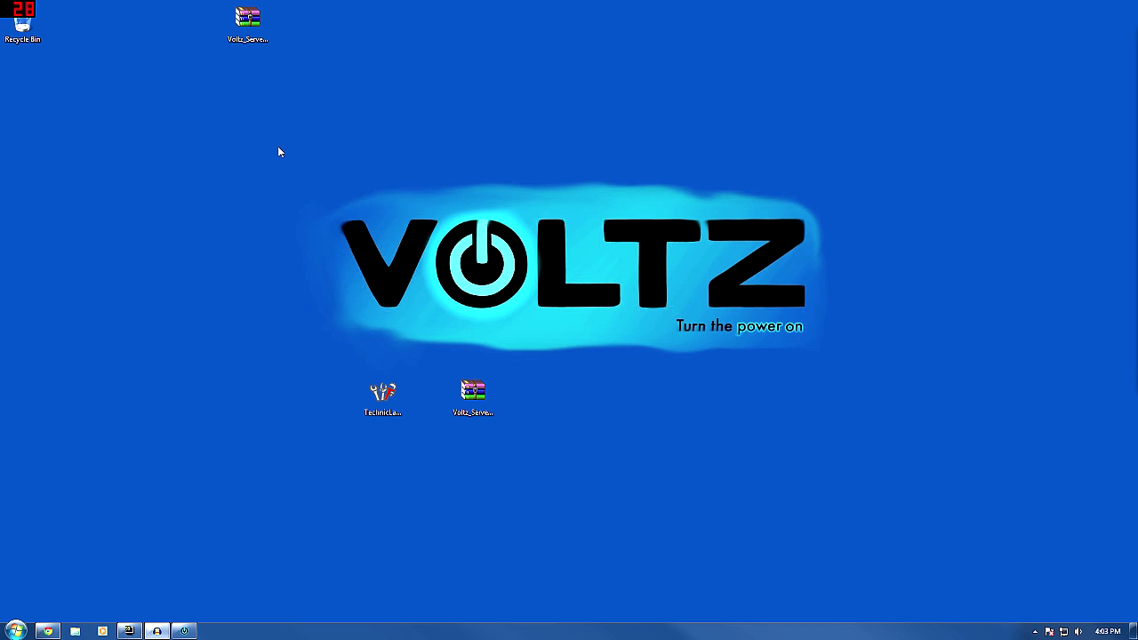
left_click(42, 631)
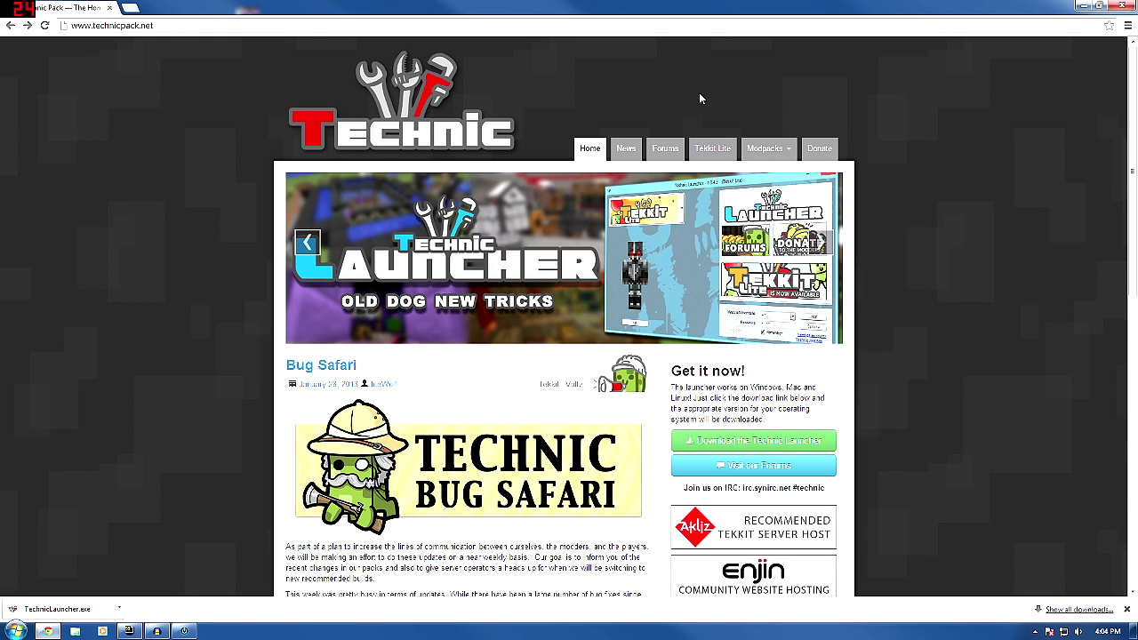
Step: Download the Voltz Server 1.0.11 zip from the Voltz modpack page and select it on the desktop
left_click(765, 149)
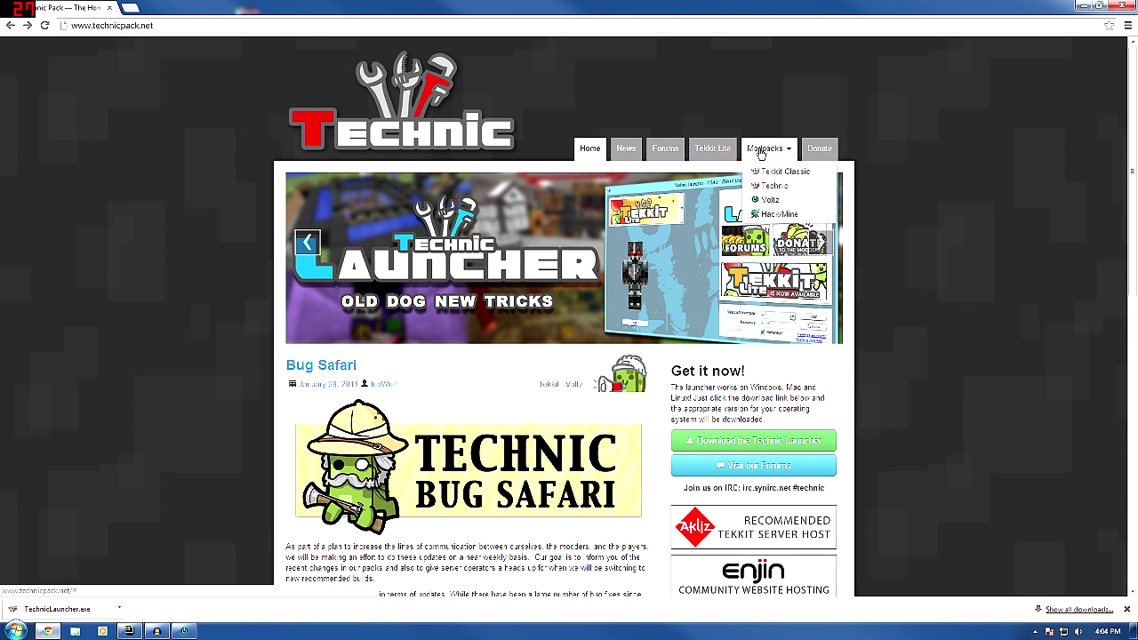
left_click(770, 203)
scroll(795, 338, "down", 2)
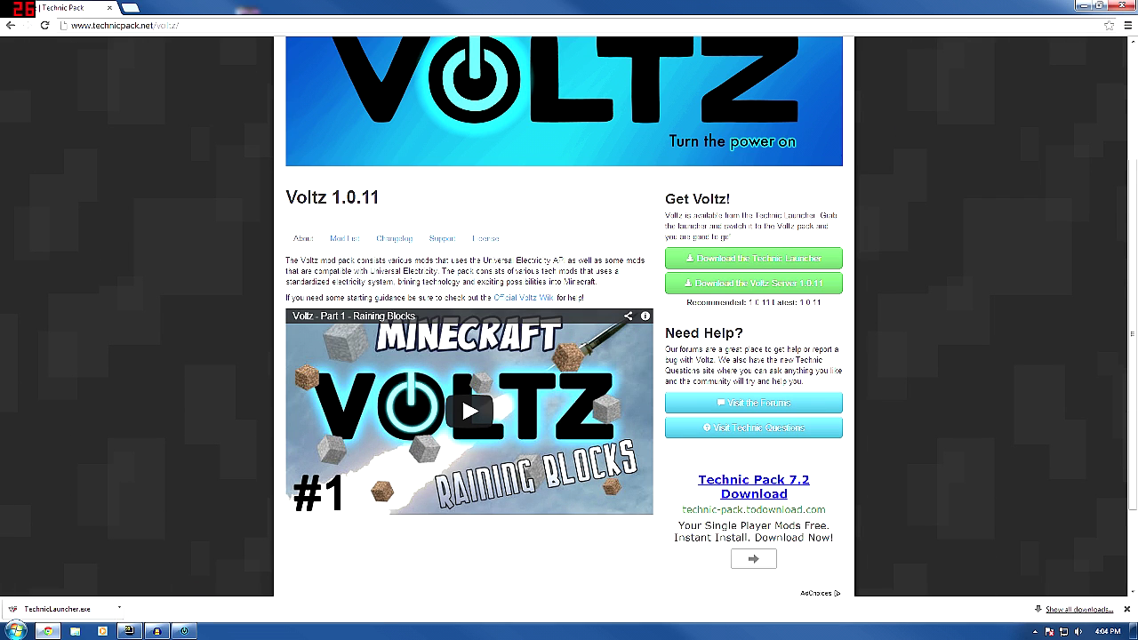
left_click(745, 283)
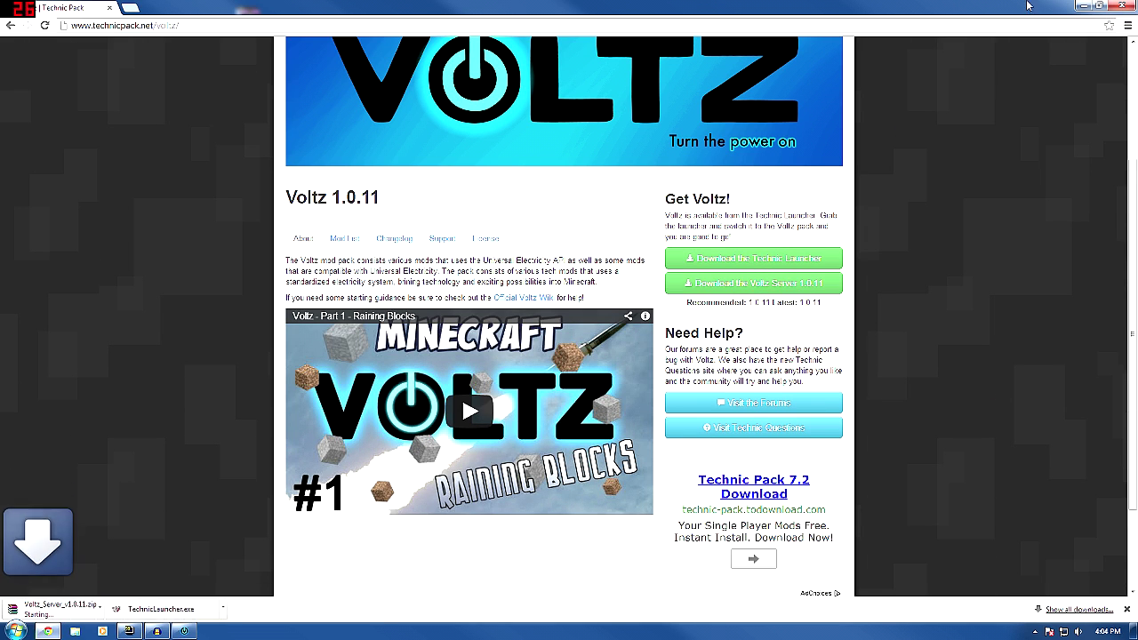
left_click(1080, 7)
left_click(473, 399)
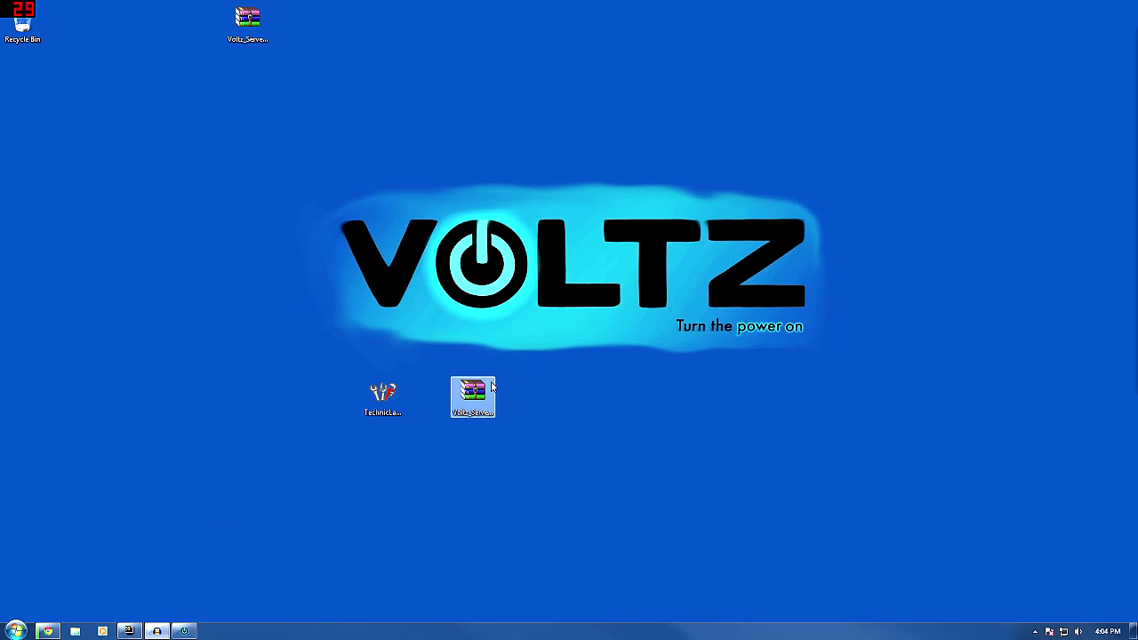
Step: Open Voltz_Server_v1.0.11.zip in WinRAR to view config, coremods, mods, Voltz.jar and launch.bat
double_click(479, 394)
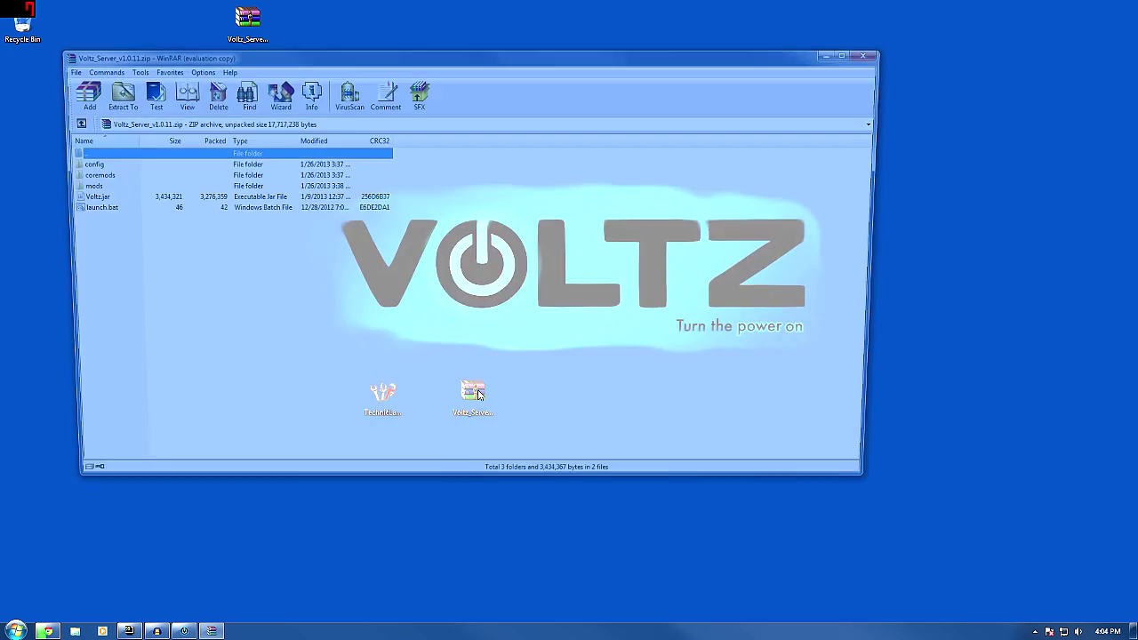
left_click_drag(347, 51, 459, 201)
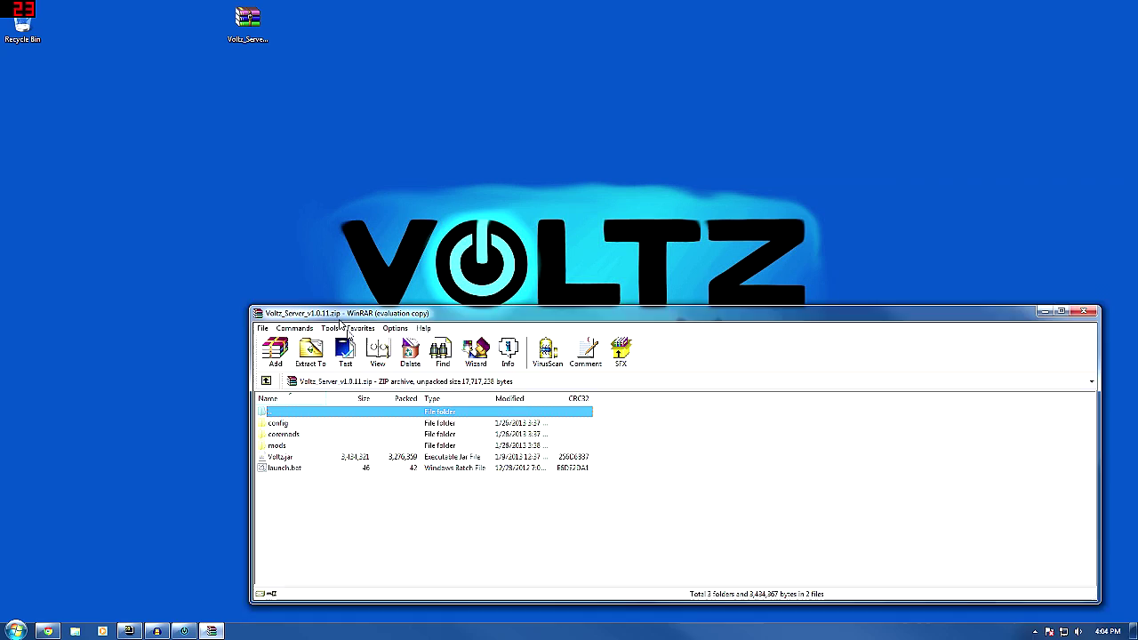
left_click_drag(348, 319, 501, 411)
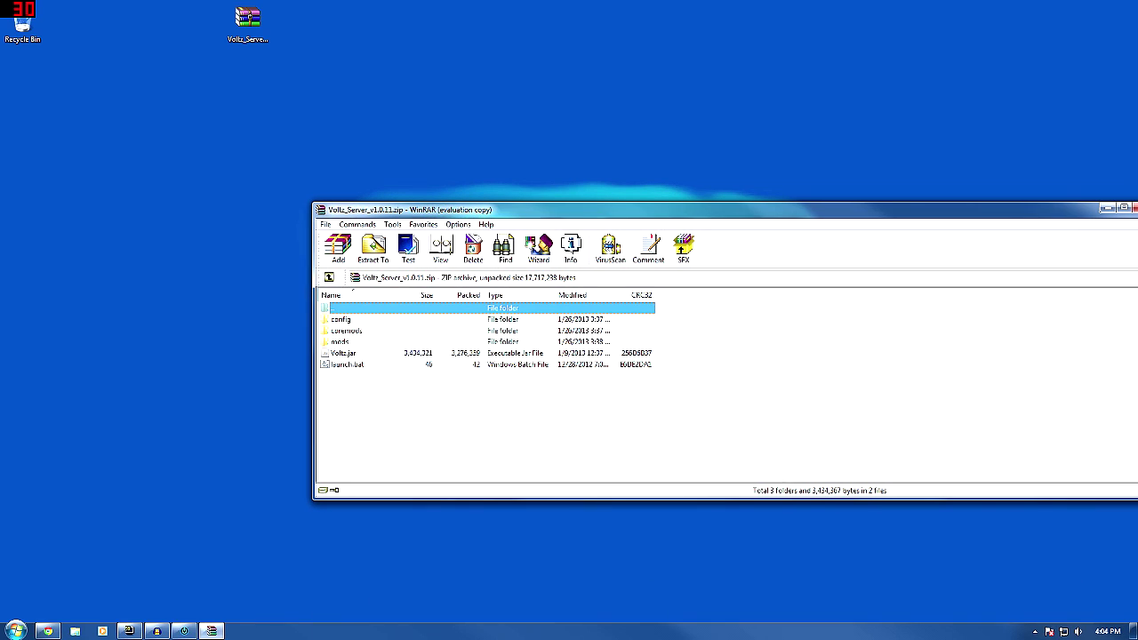
left_click_drag(1055, 213, 871, 215)
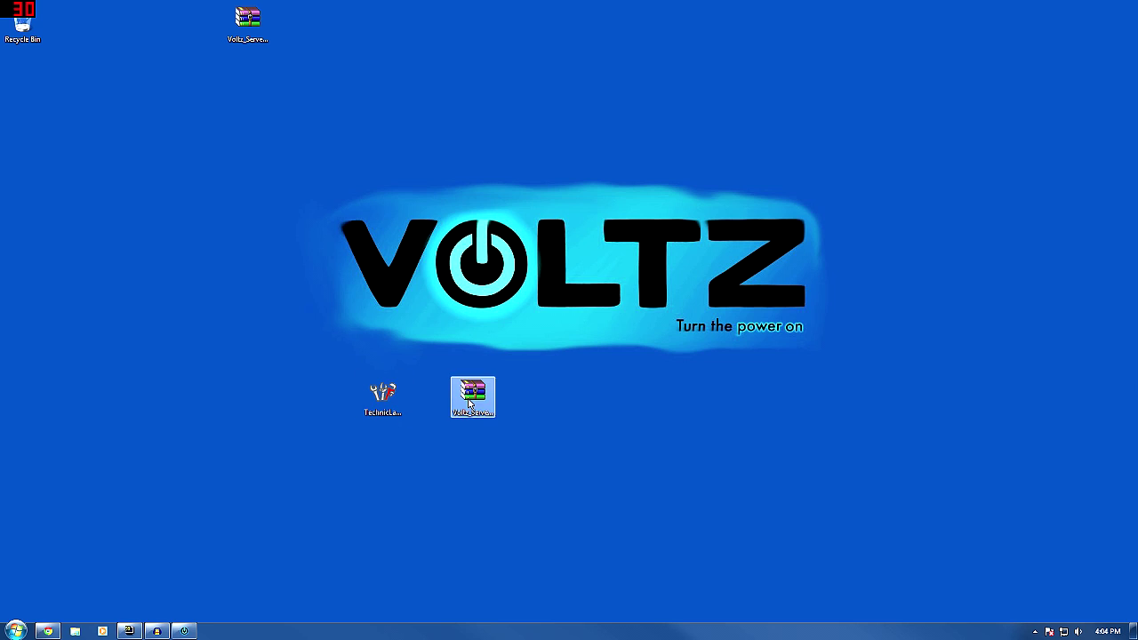
right_click(469, 402)
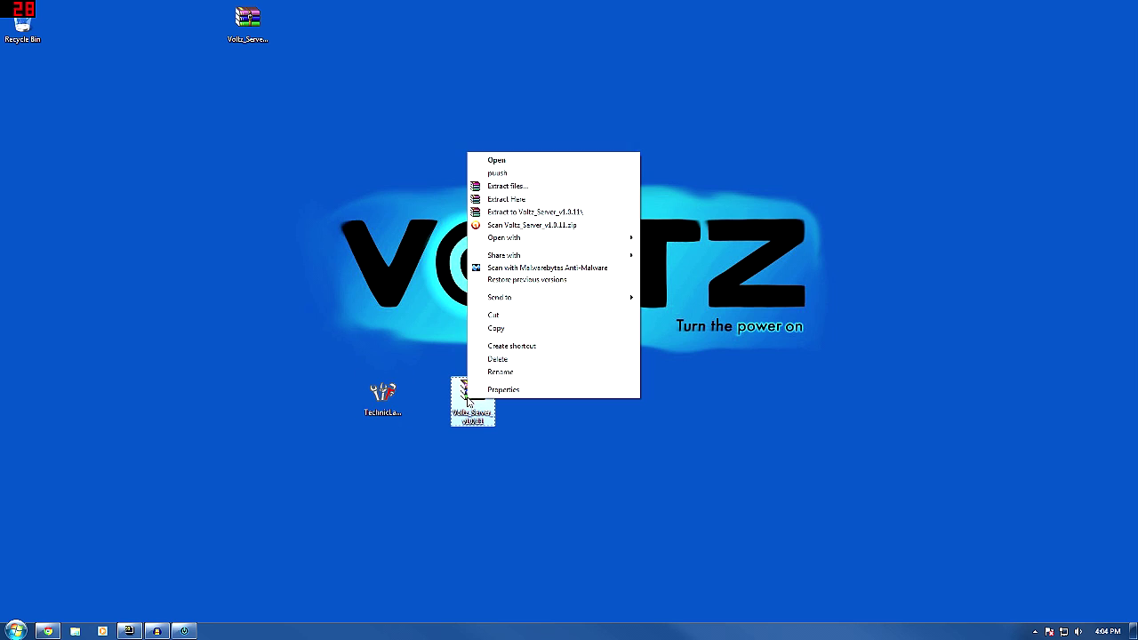
Step: Extract the archive to a Voltz_Server_v1.0.11 desktop folder, place it beside the icons, and open it
left_click(540, 215)
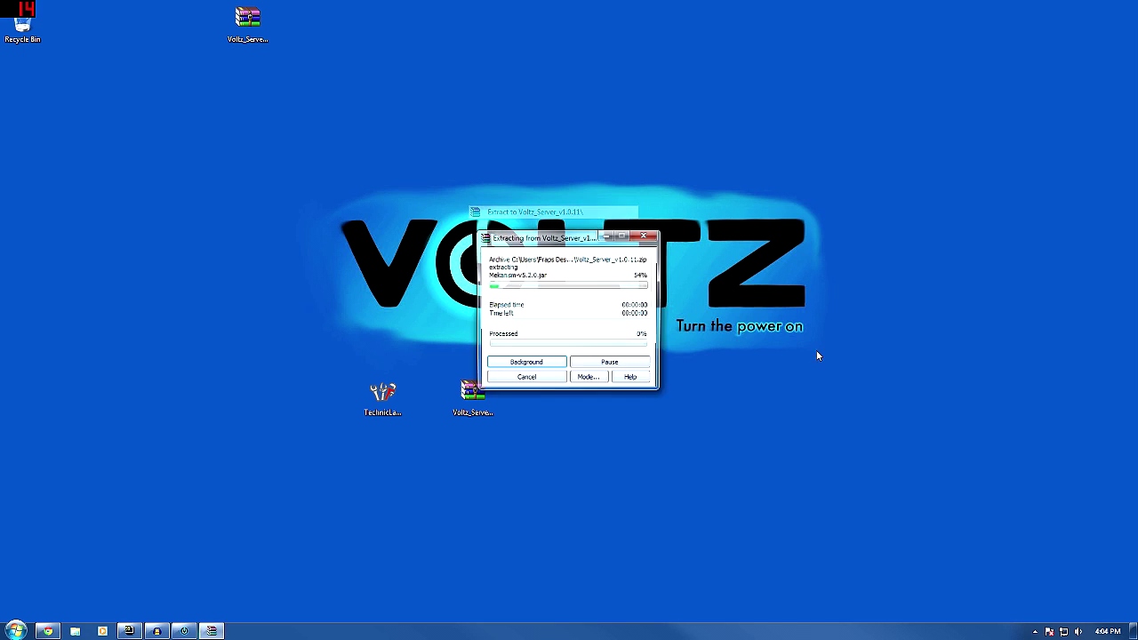
left_click_drag(36, 105, 578, 399)
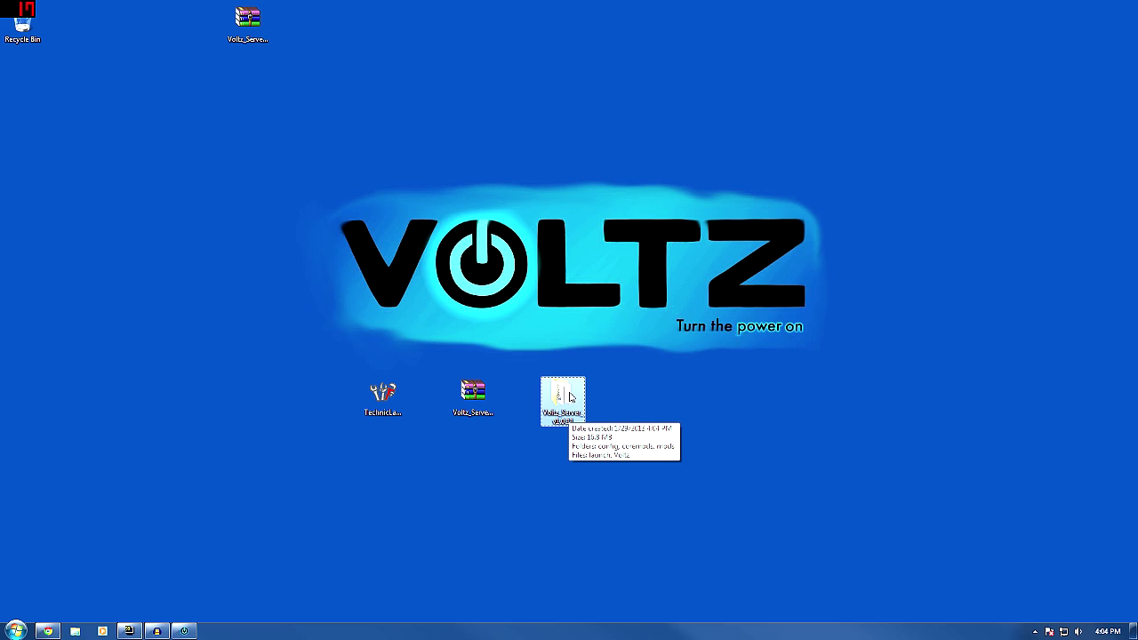
double_click(566, 397)
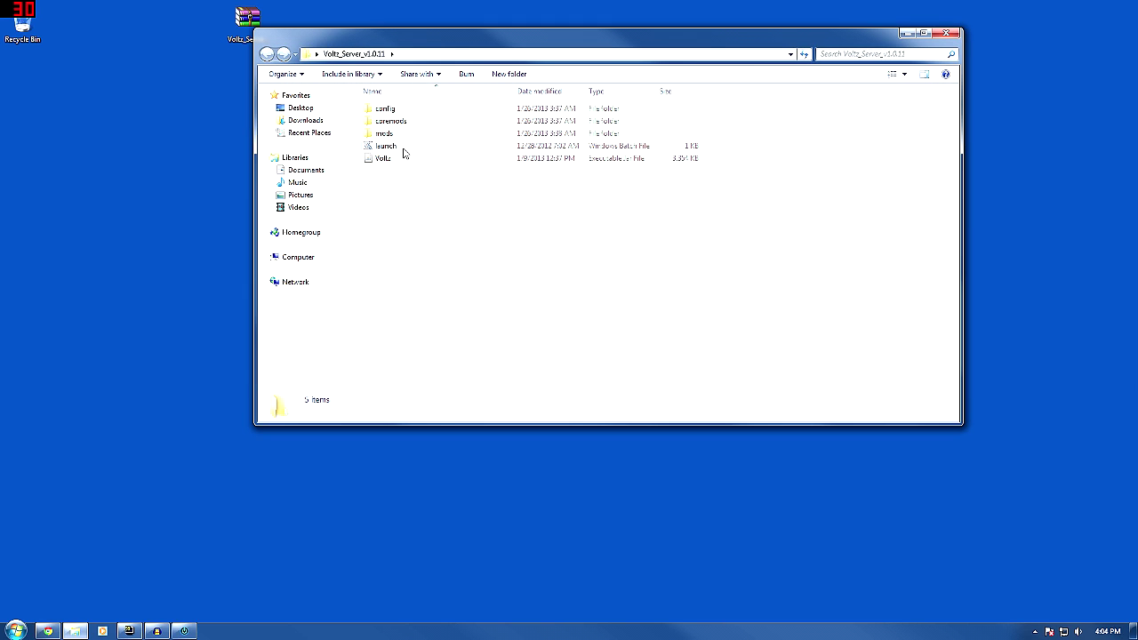
Step: Run launch.bat in Voltz_Server_v1.0.11 to start the server and generate its world files
double_click(403, 148)
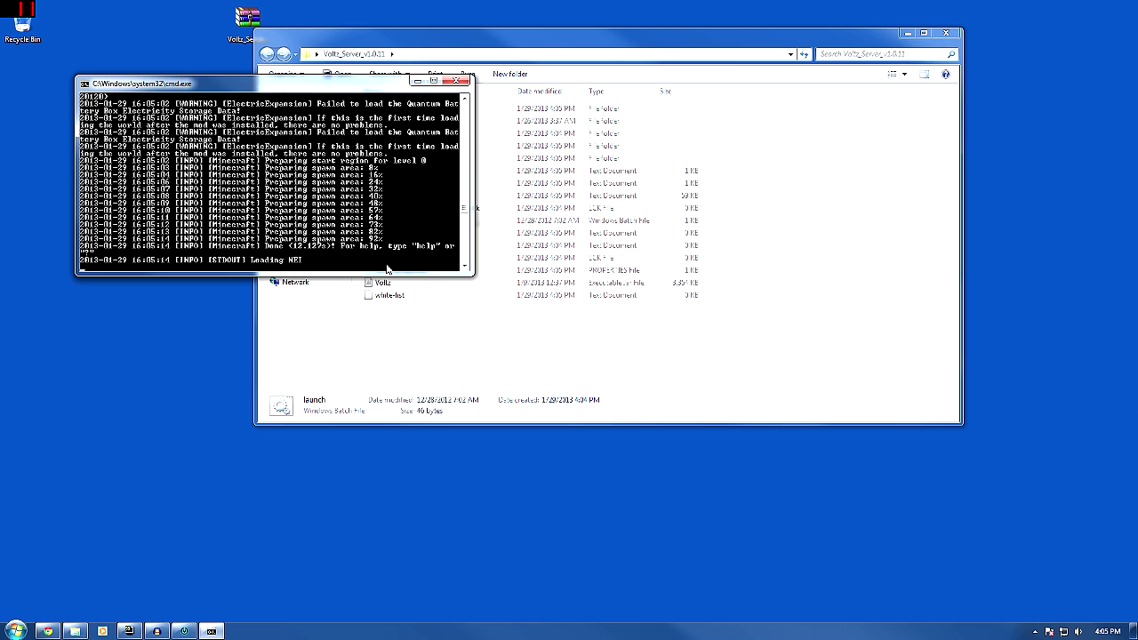
Step: Stop the Voltz server with the stop command and close its console window
key("Return")
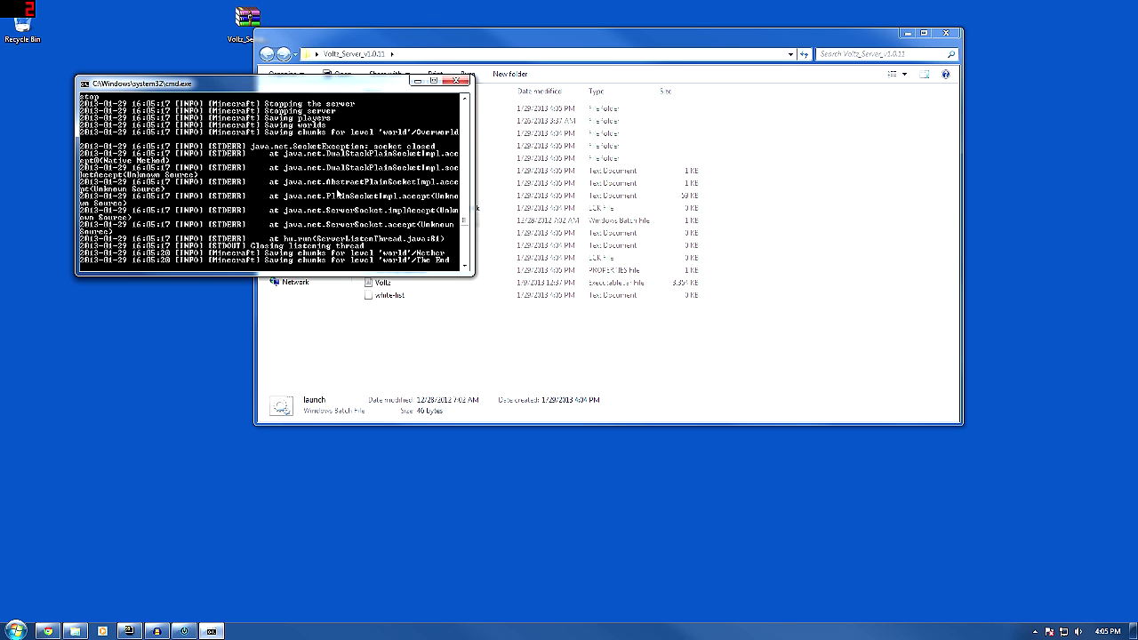
key("Return")
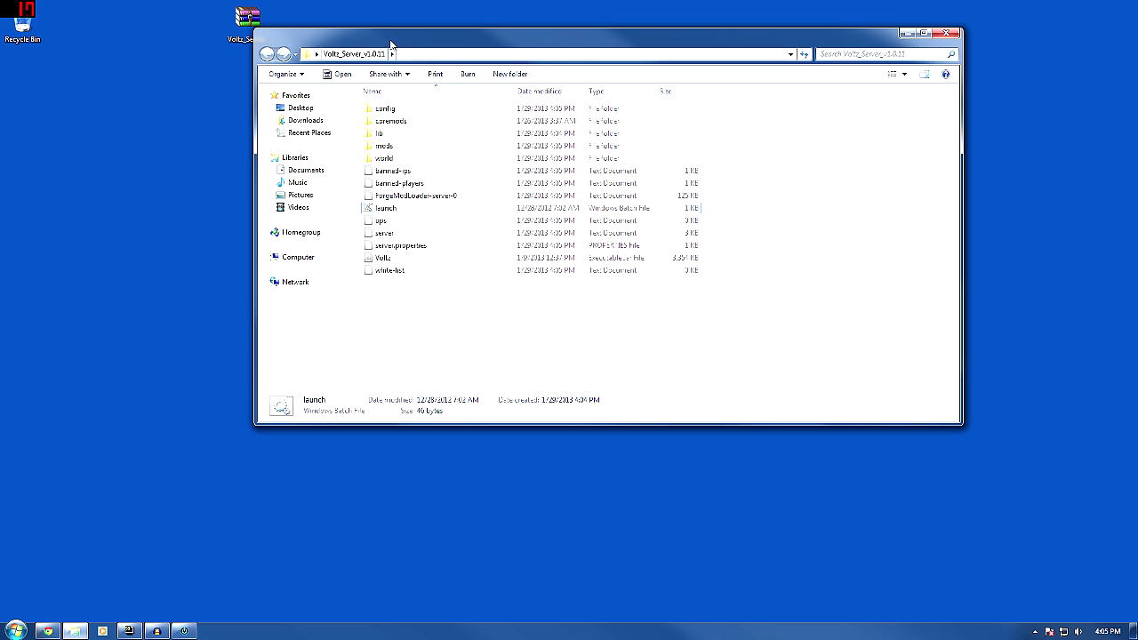
left_click_drag(381, 44, 428, 57)
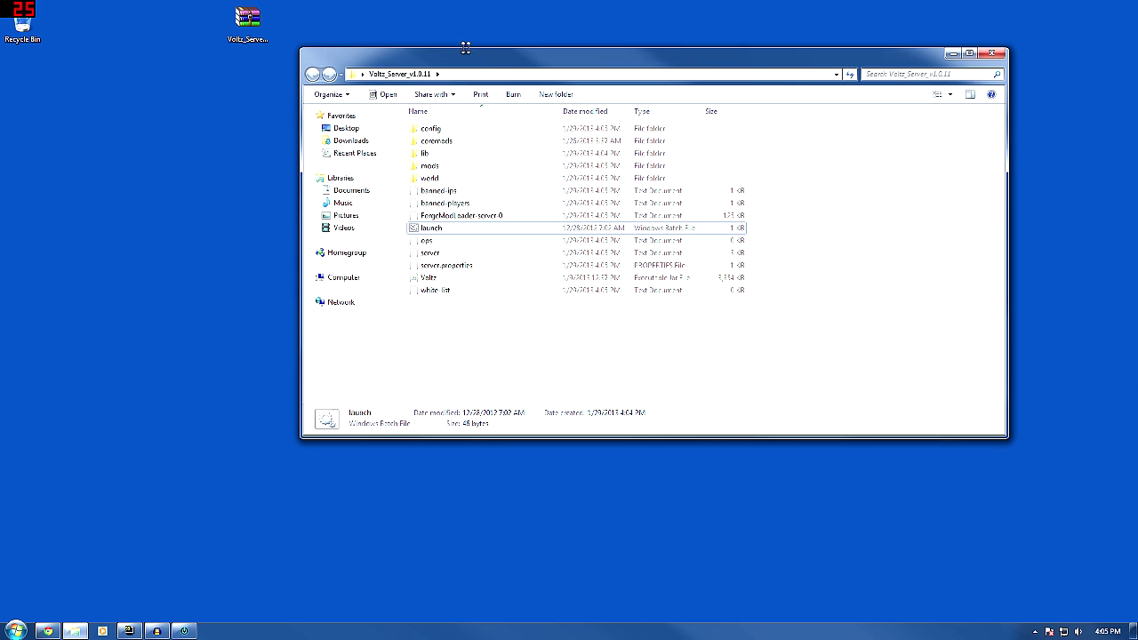
Step: Create a desktop shortcut to the launch file and rename it 'Voltz Server STart'
left_click_drag(456, 55, 598, 62)
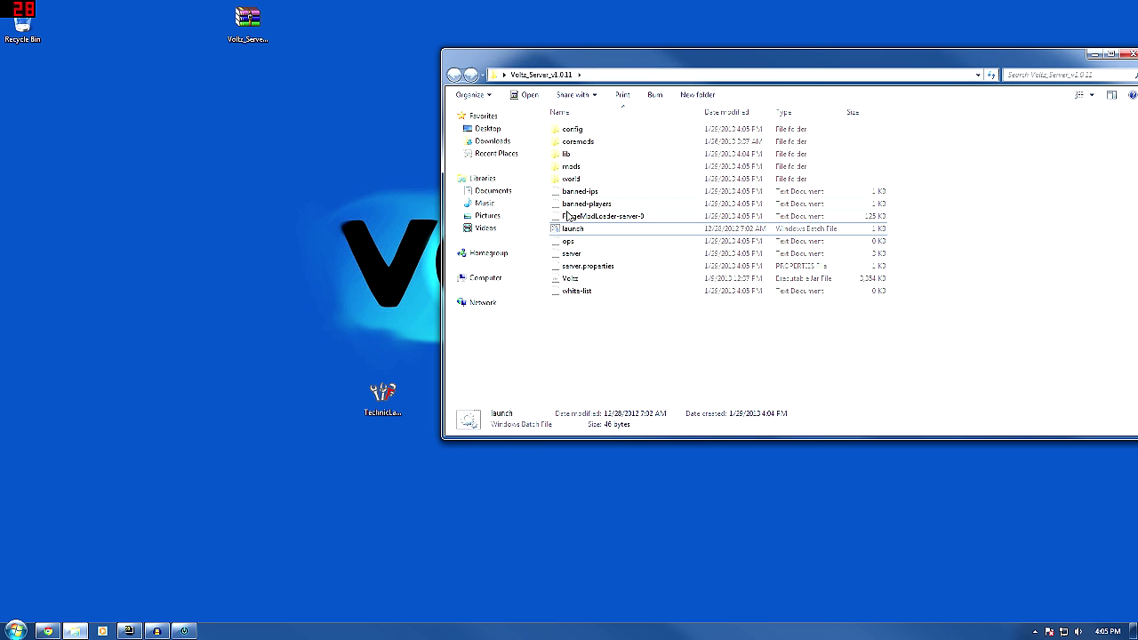
left_click_drag(571, 233, 273, 249)
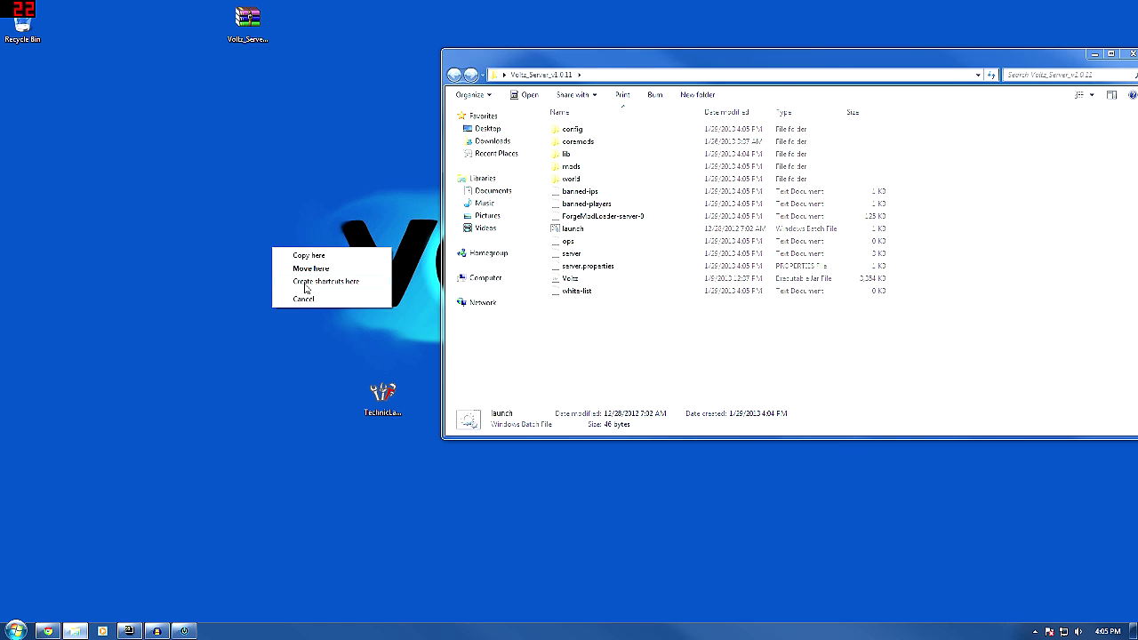
left_click(326, 281)
left_click(302, 296)
type("Voltz Server STart")
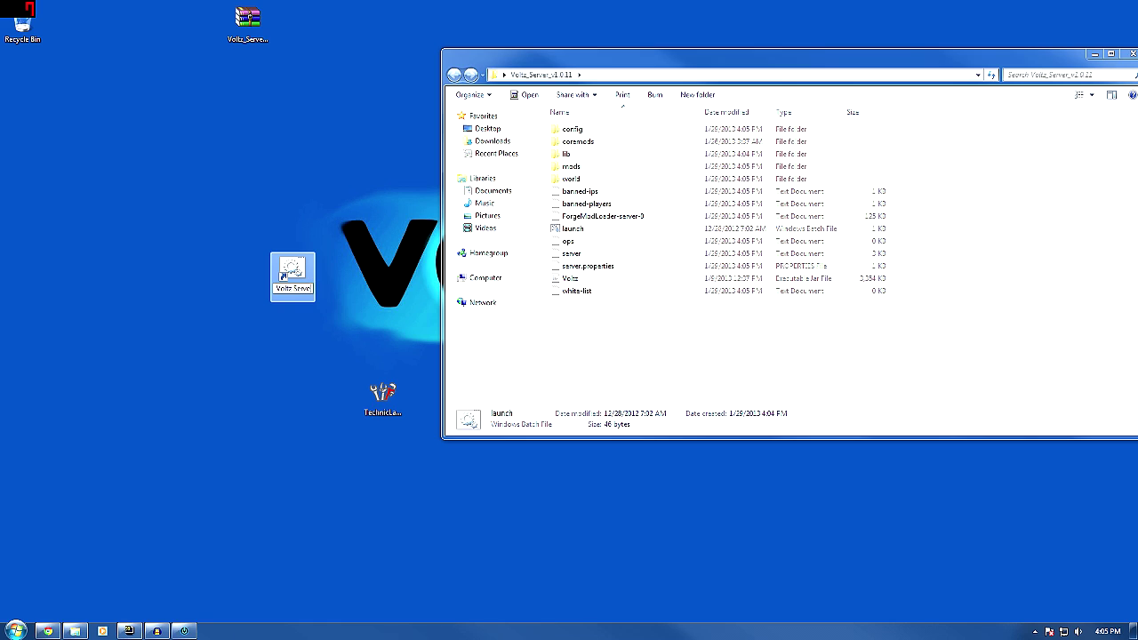
key("Return")
key("Return")
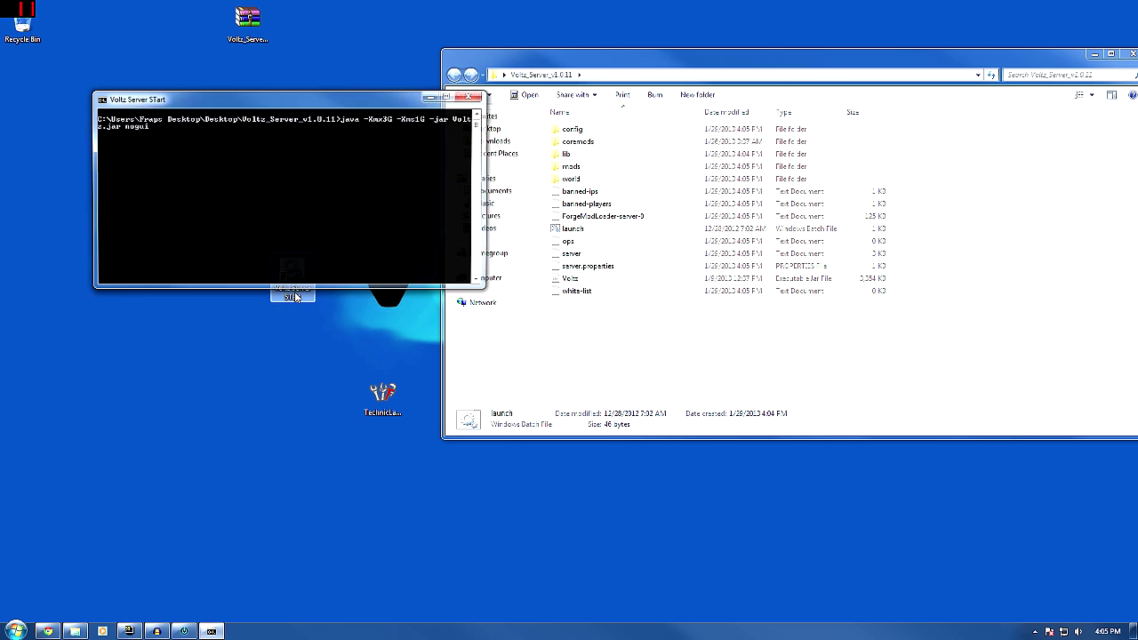
Step: Move the running server console aside and search Windows for 'startup'
left_click_drag(249, 103, 449, 306)
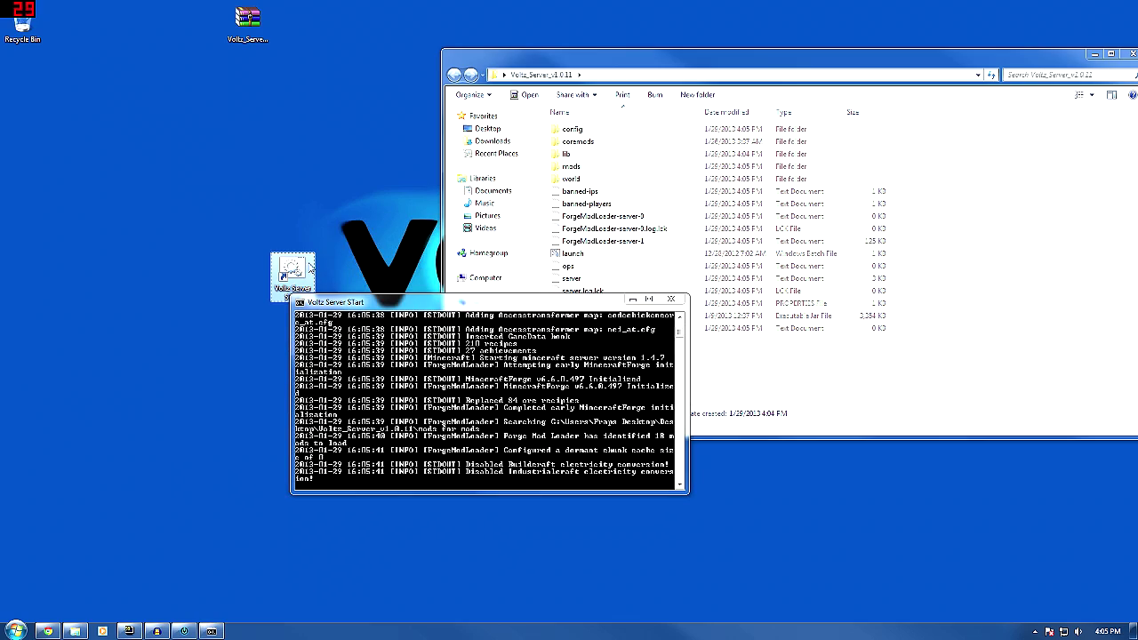
left_click(16, 632)
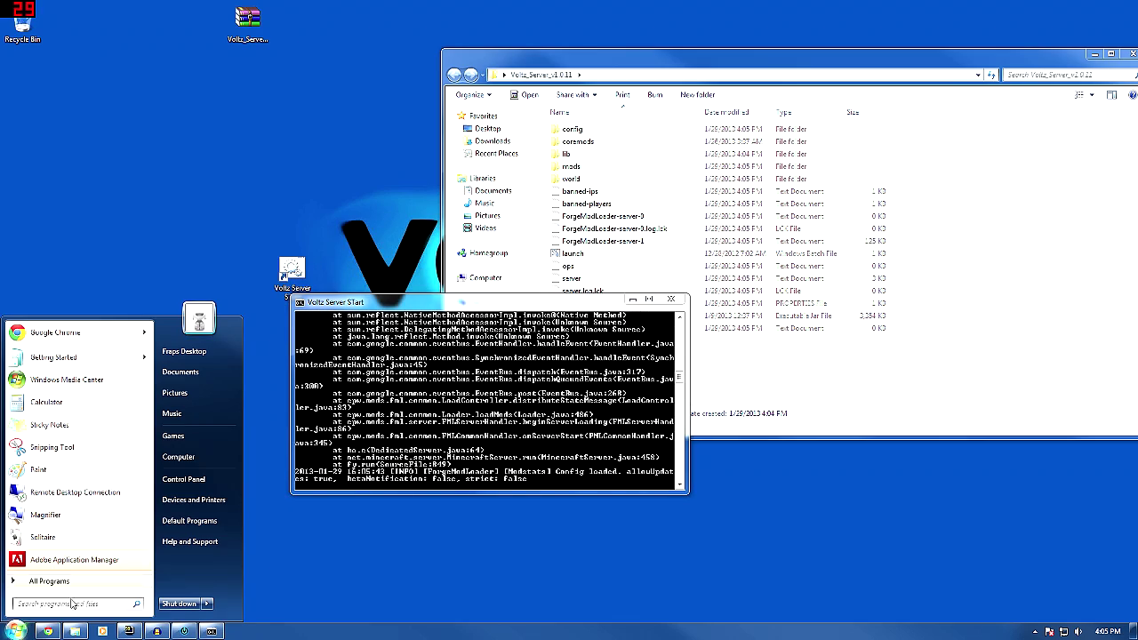
type("startup")
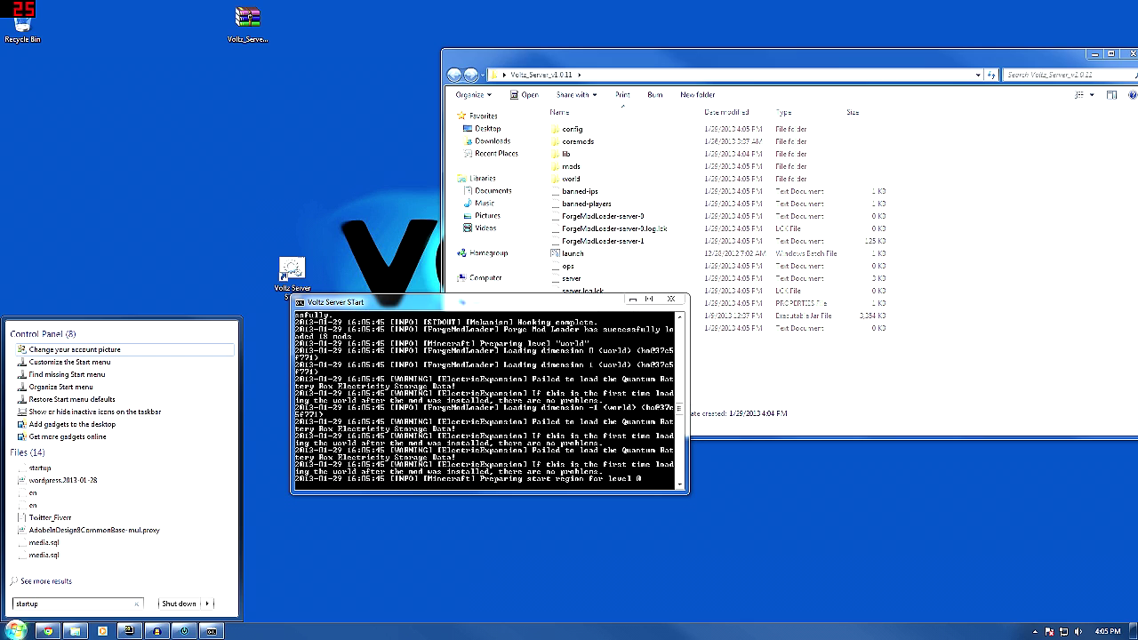
Step: Open the Startup folder from All Programs to check for the Voltz Server STart shortcut
key("BackSpace")
key("BackSpace")
key("BackSpace")
key("BackSpace")
key("BackSpace")
key("BackSpace")
key("BackSpace")
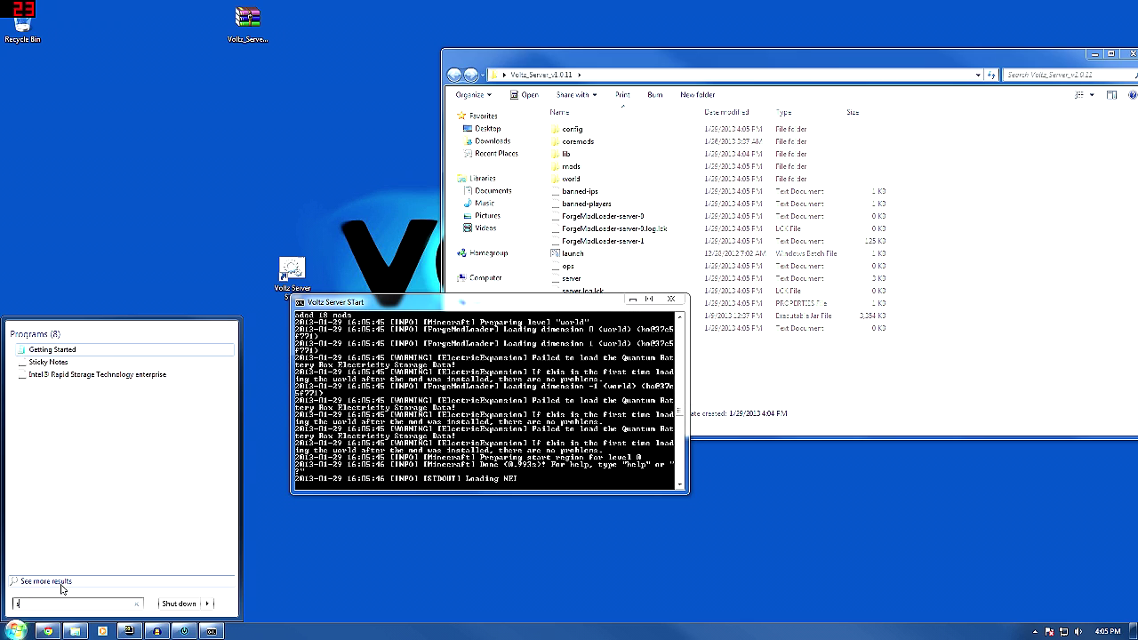
left_click(53, 583)
scroll(62, 533, "down", 10)
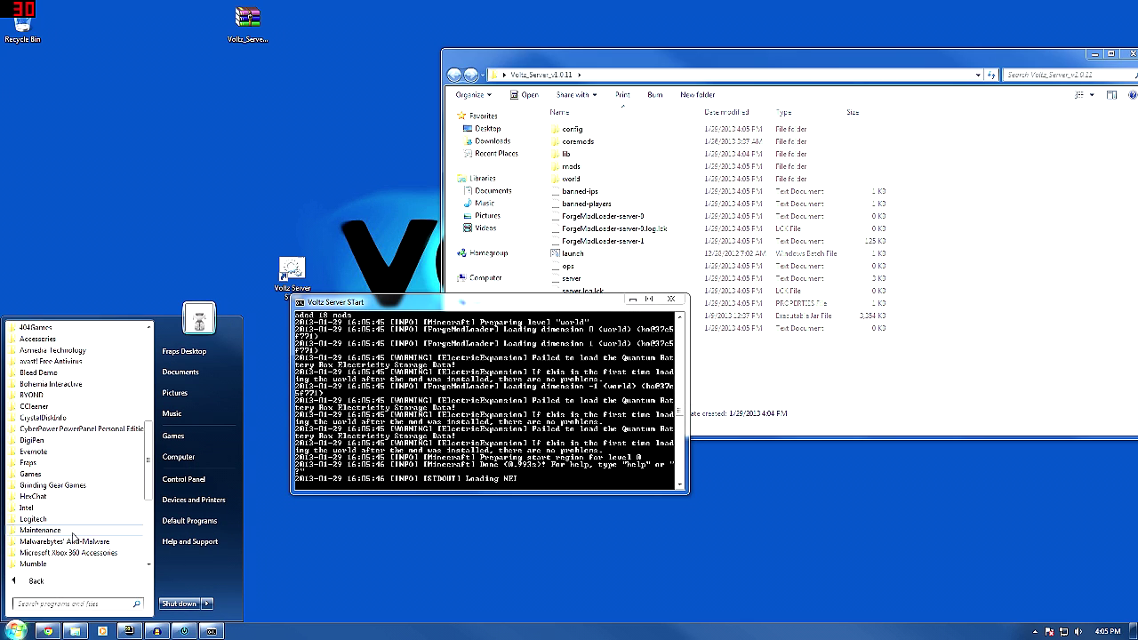
right_click(64, 536)
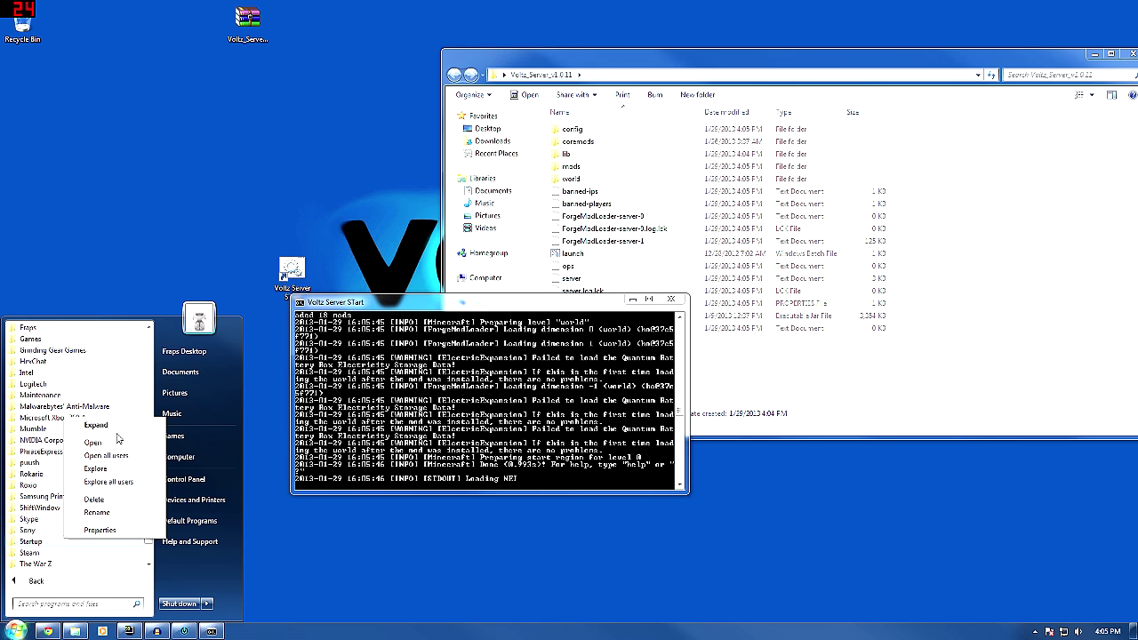
left_click(116, 445)
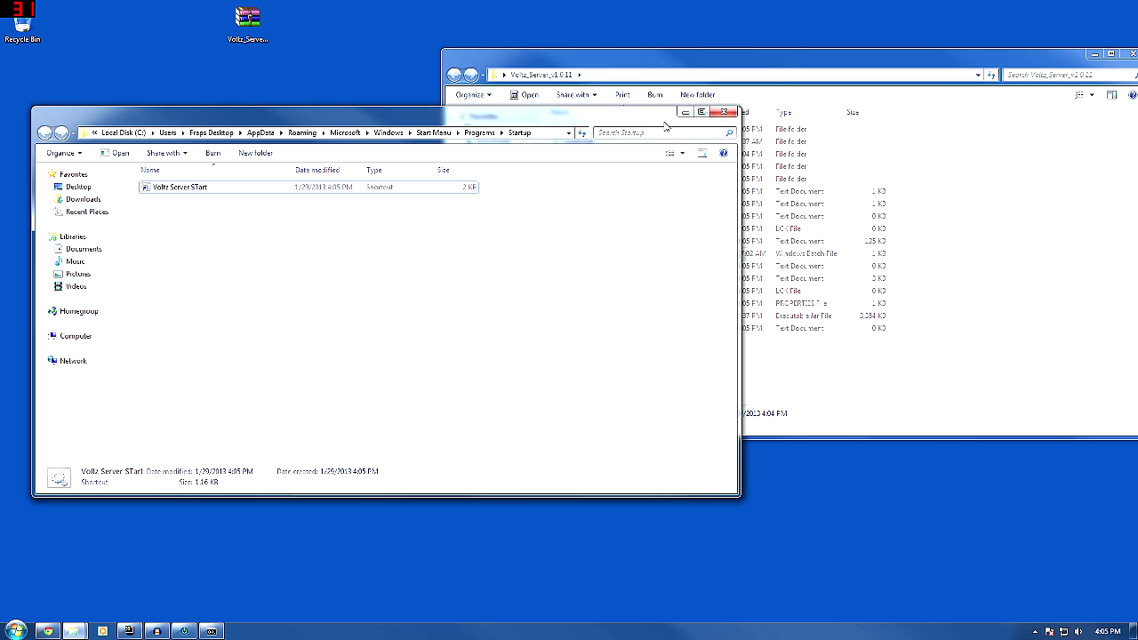
Step: Close the Startup folder and move the server console out of sight
left_click(724, 113)
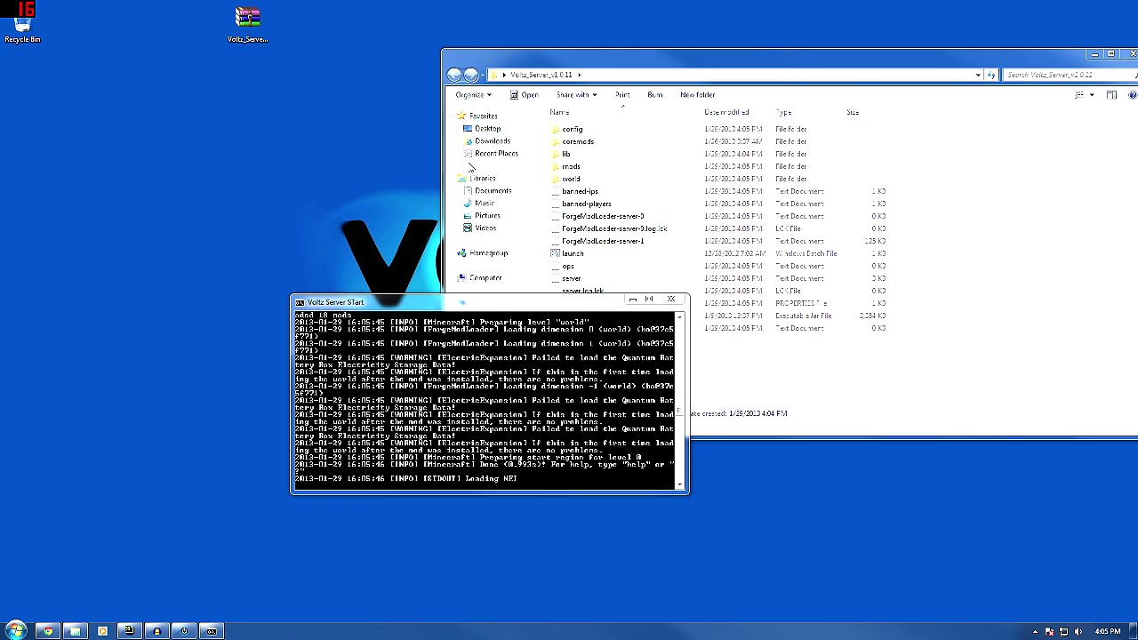
left_click_drag(422, 300, 310, 255)
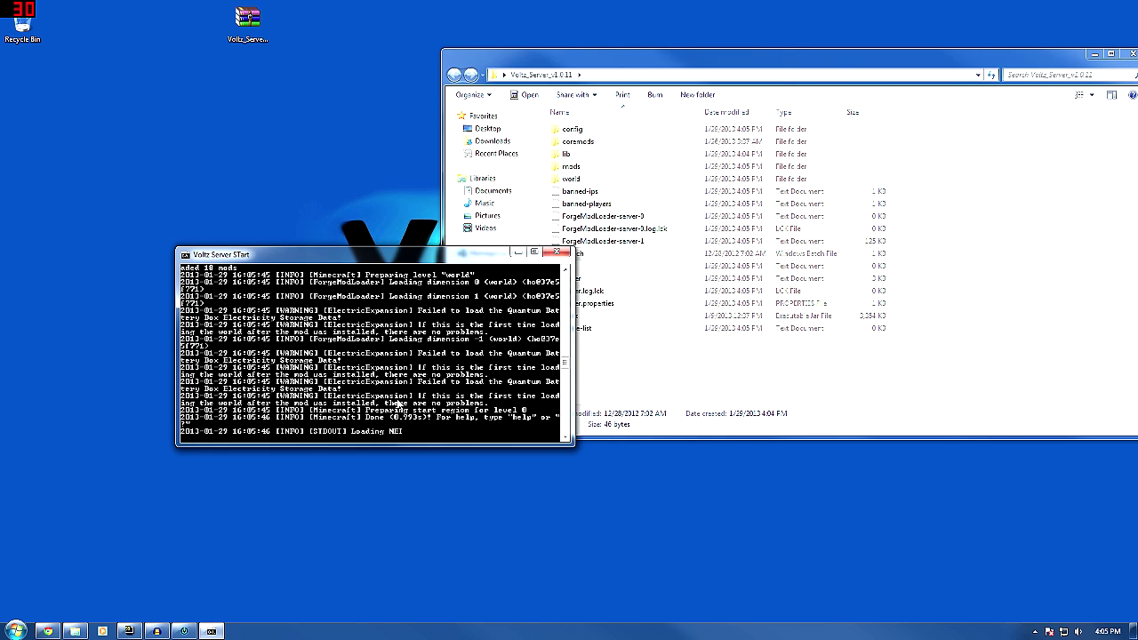
left_click(514, 256)
Step: Hide the server folder window and run TechnicLauncher past its unverified-publisher warning
left_click_drag(537, 71, 300, 151)
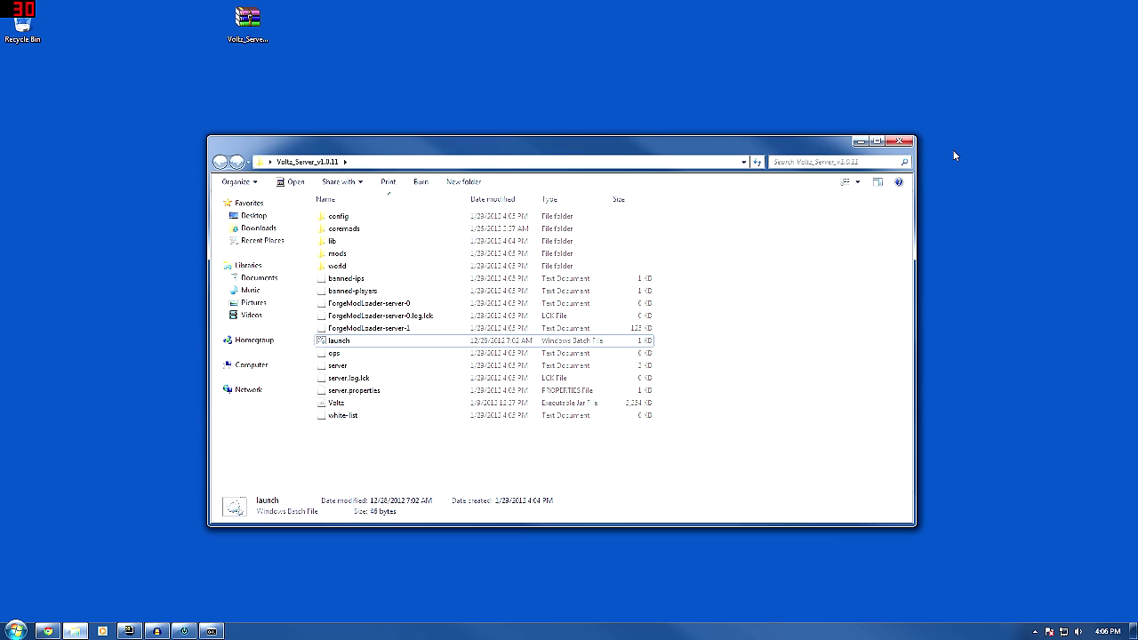
left_click(860, 142)
double_click(382, 393)
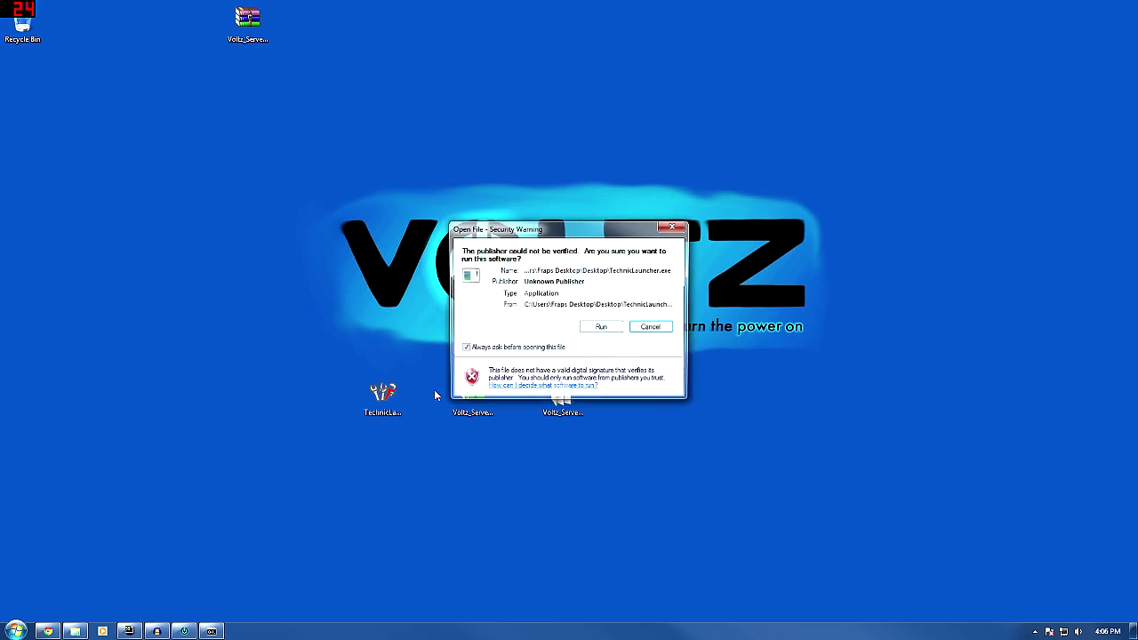
left_click(597, 326)
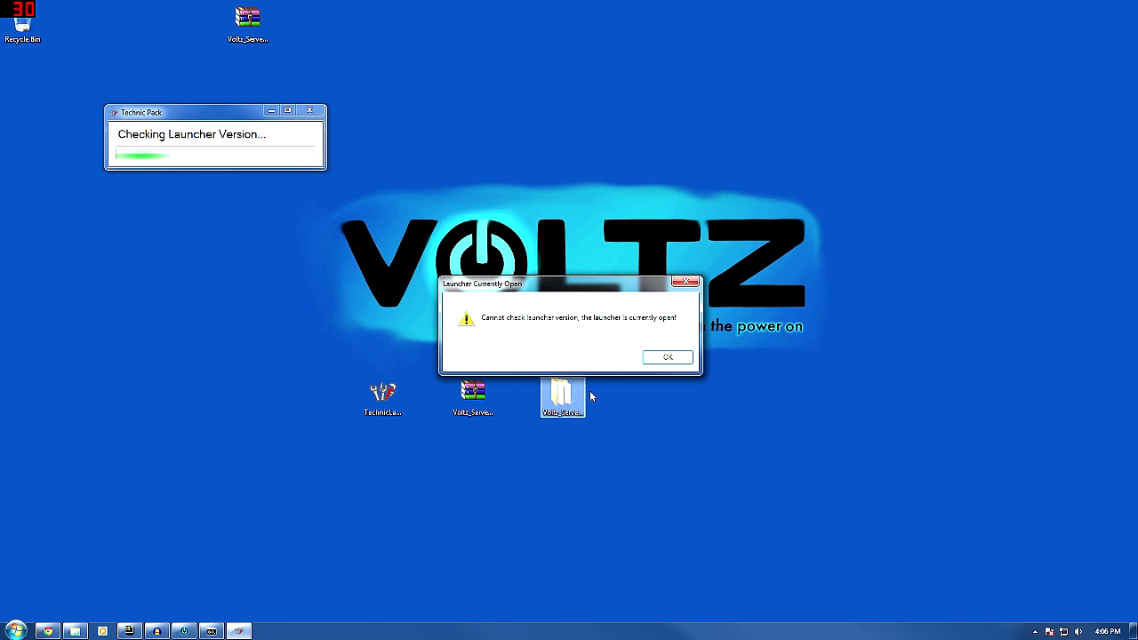
Step: Dismiss the launcher-already-open message and restore the Technic Launcher at its username field
left_click(669, 358)
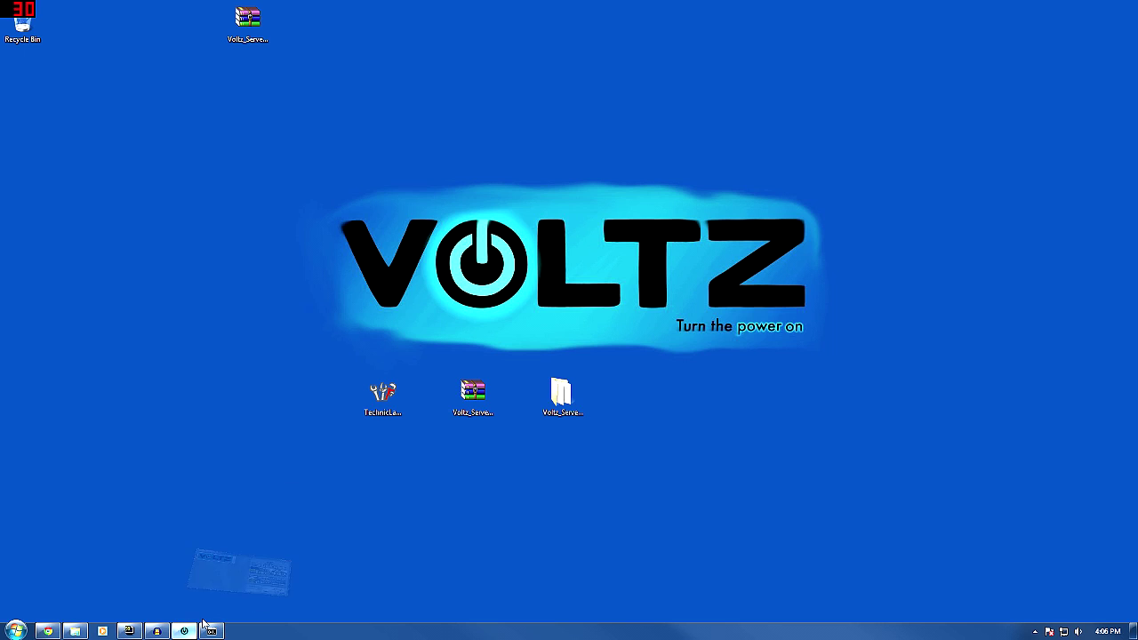
left_click(184, 632)
left_click(614, 310)
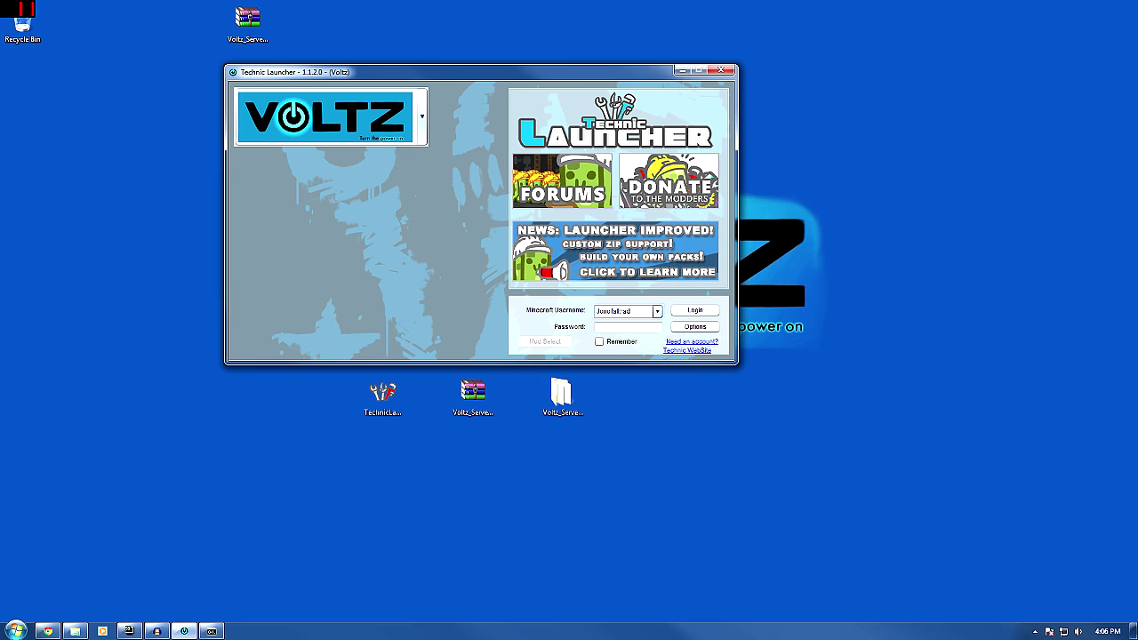
Step: Enter the account password and log in to launch the Voltz pack
key("Tab")
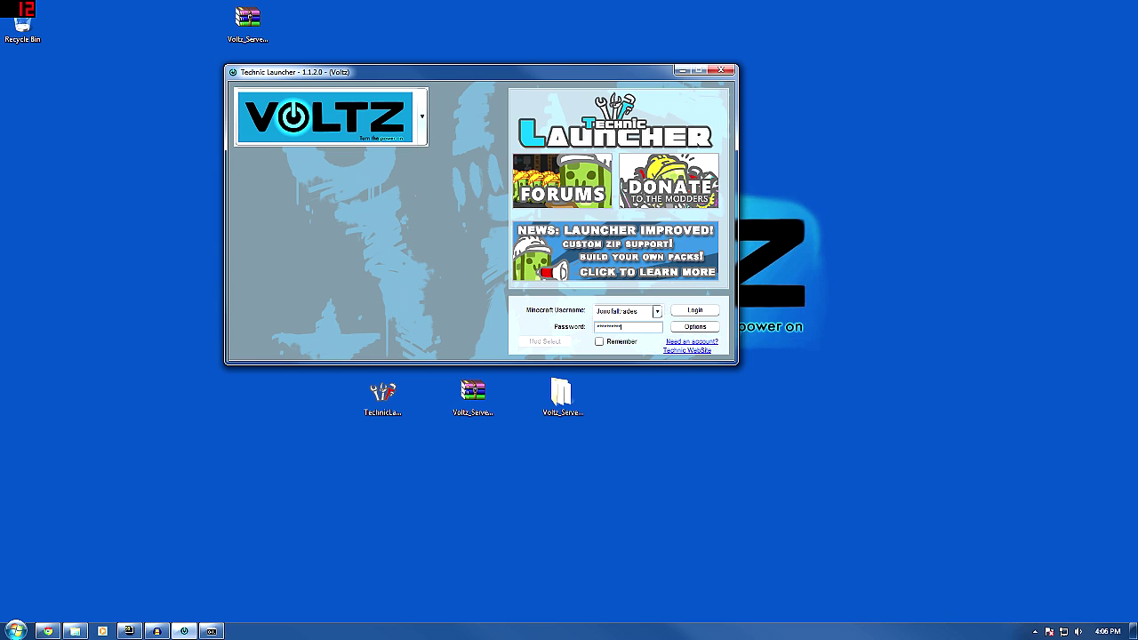
key("Return")
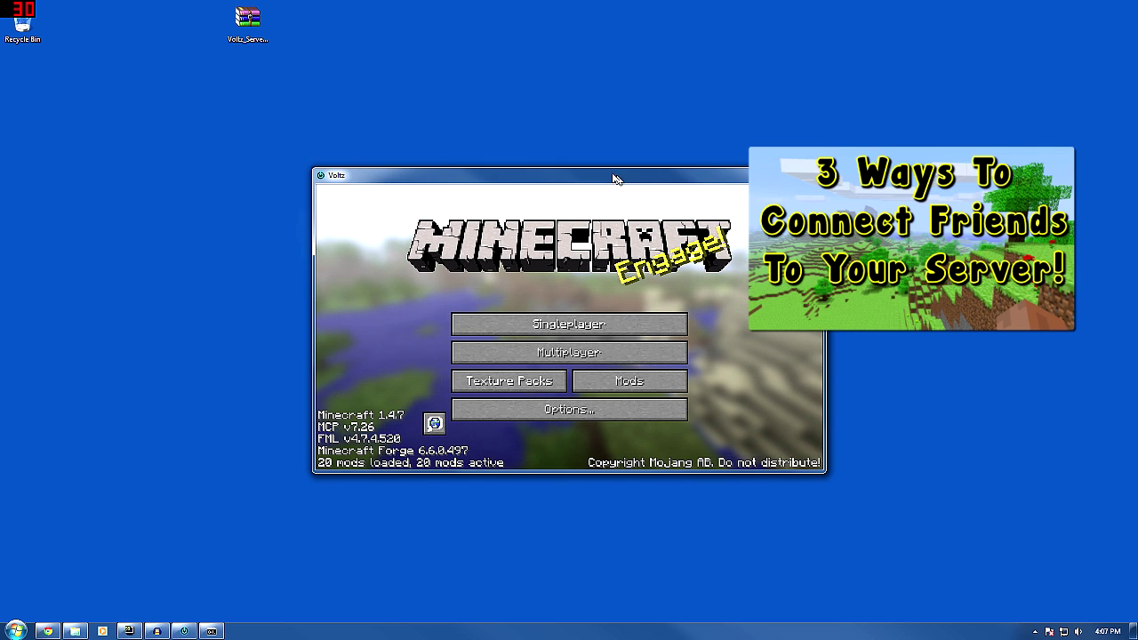
Step: Nudge the Voltz game window and maximize it to full screen
left_click_drag(614, 178, 594, 171)
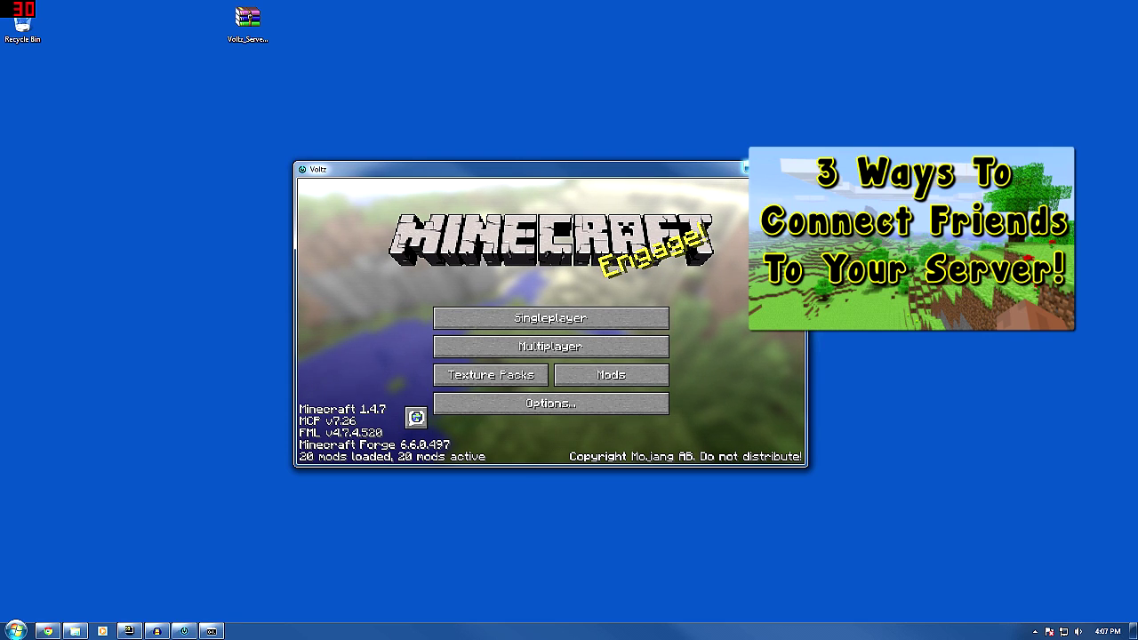
double_click(515, 169)
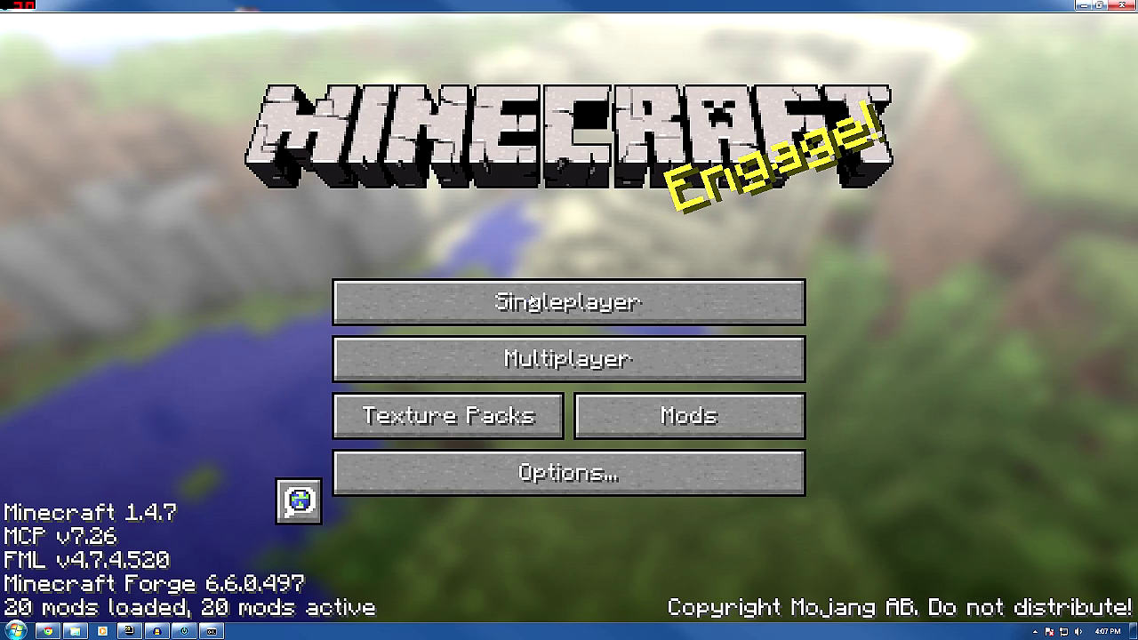
Step: Direct Connect from the Multiplayer screen to the server at 'localhost'
left_click(701, 359)
scroll(701, 310, "down", 2)
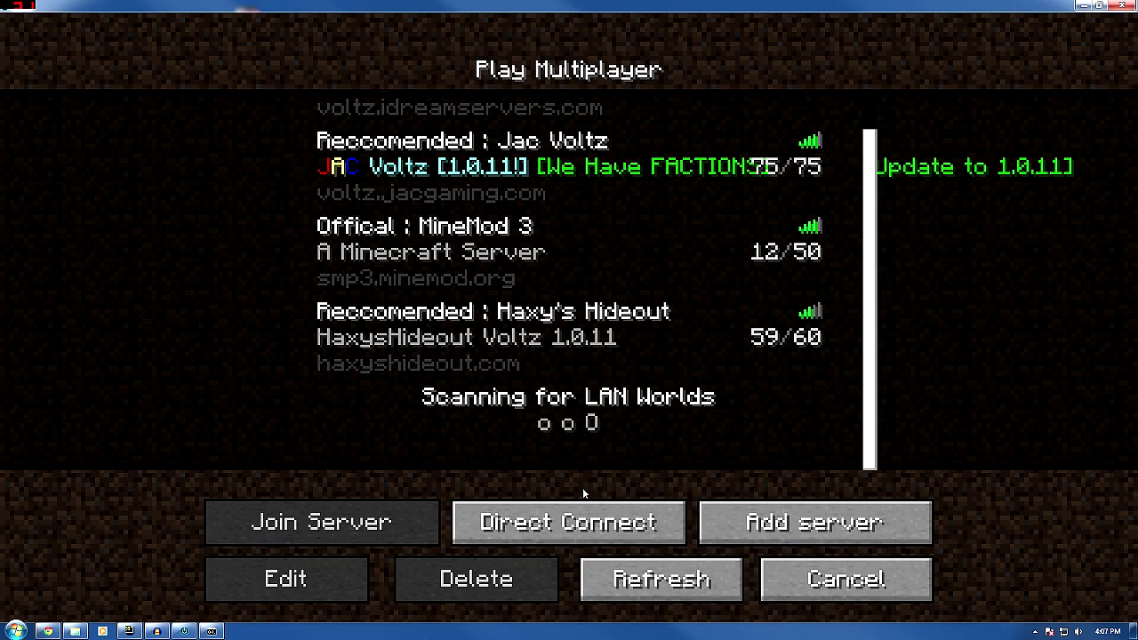
left_click(570, 523)
type("localhost")
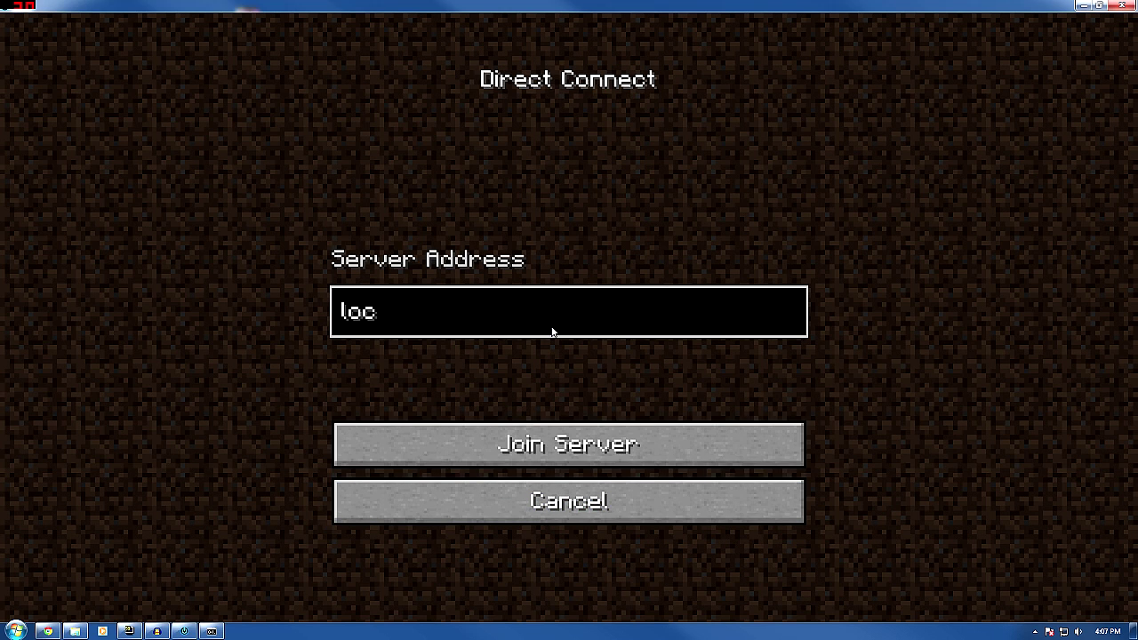
key("Return")
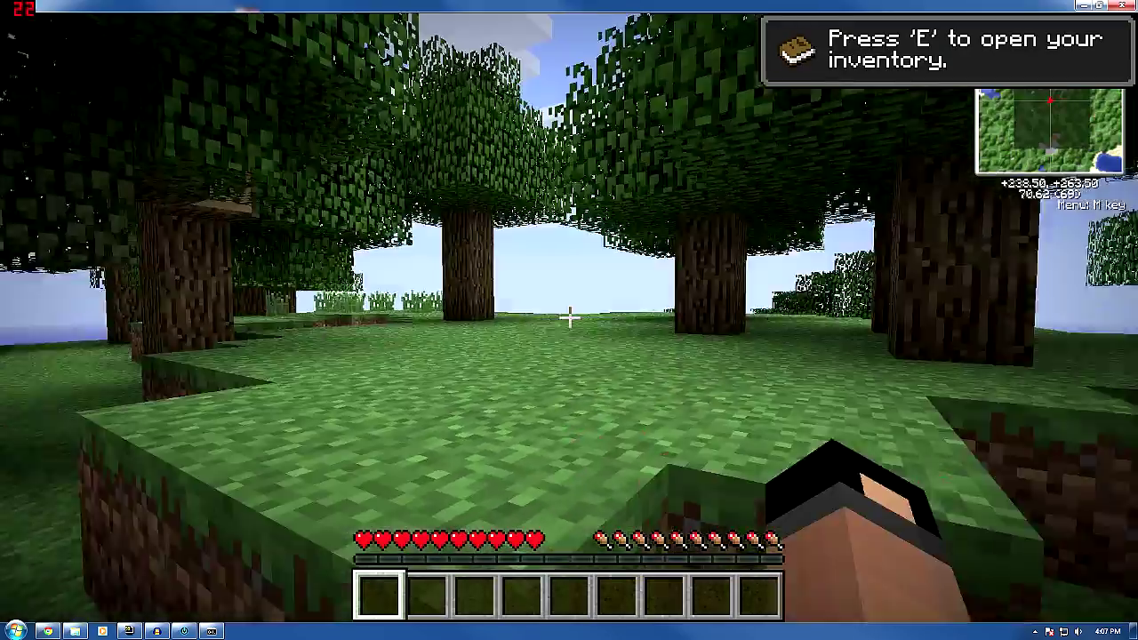
Step: Walk through the forest, check the empty inventory, and bring up the pause menu
key("w")
key("space")
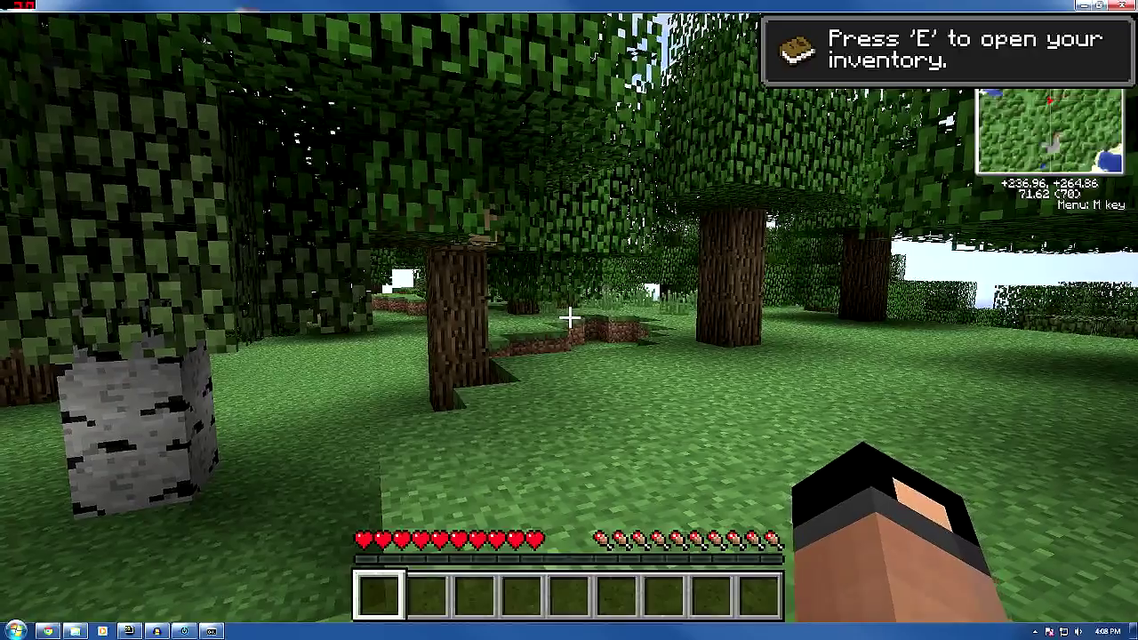
key("e")
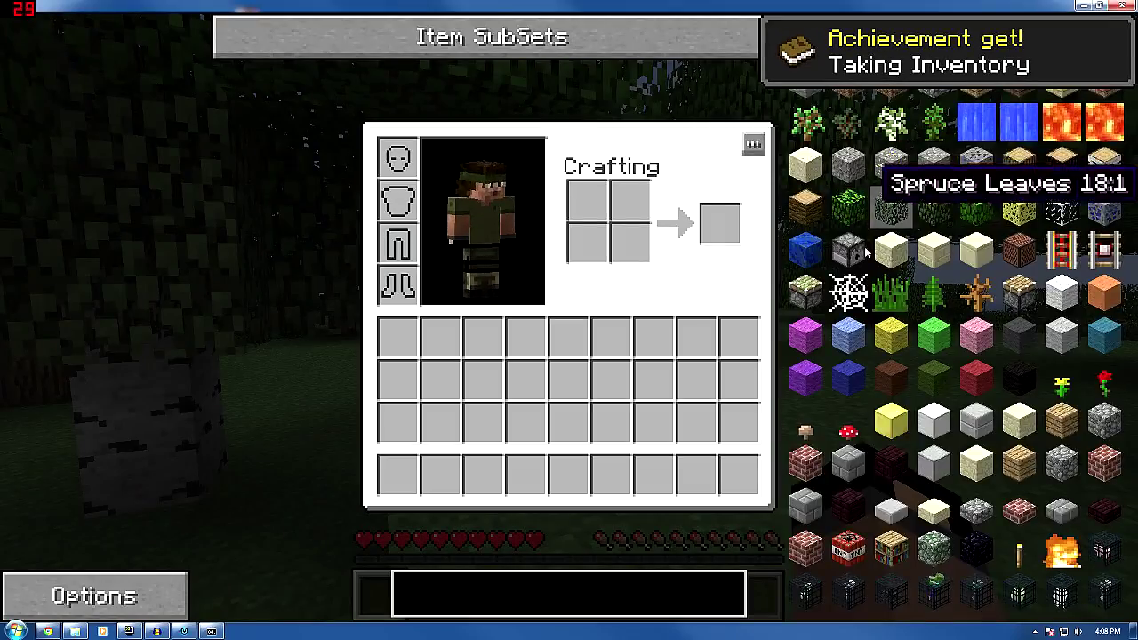
scroll(809, 293, "down", 2)
key("e")
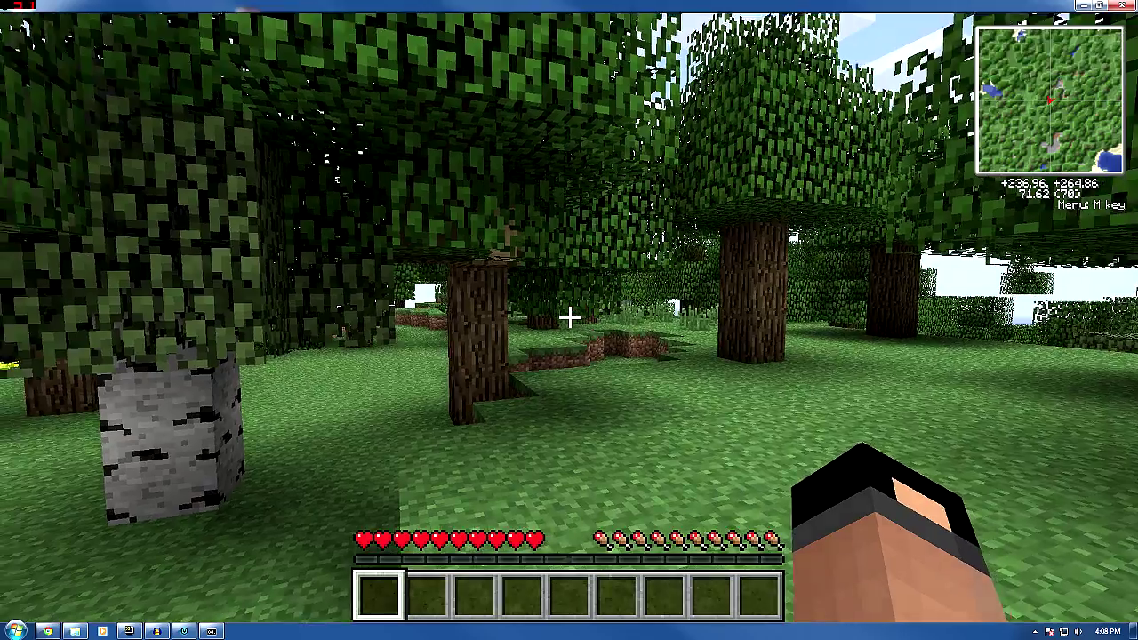
key("Escape")
Step: Disconnect and add a new multiplayer server entry named 'Jons Voltz'
left_click(614, 425)
left_click(604, 363)
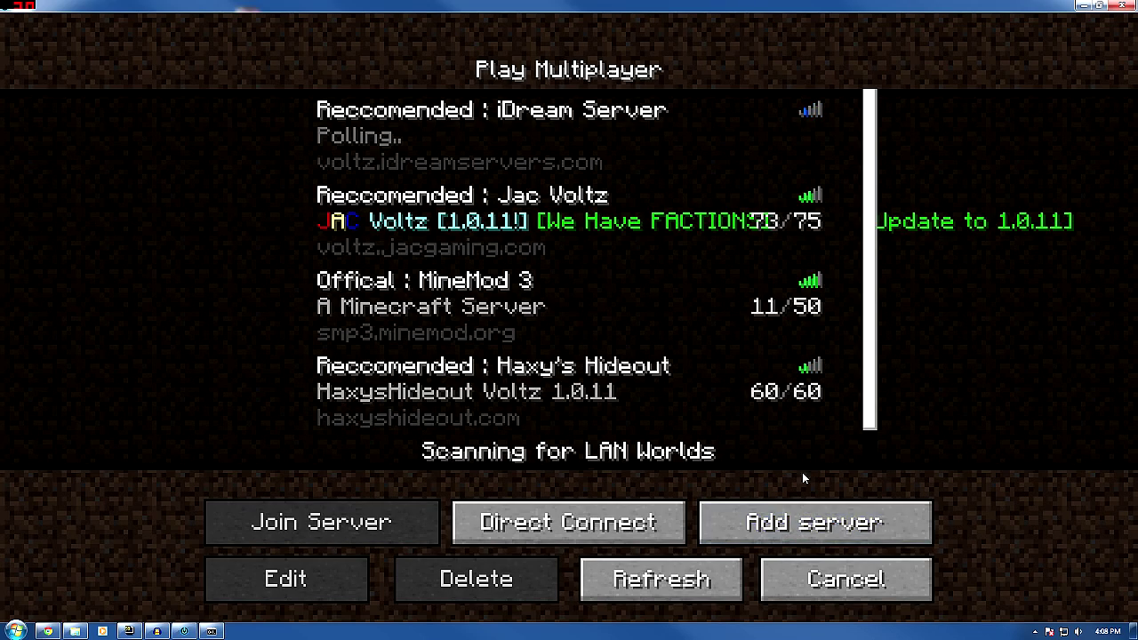
left_click(794, 504)
key("BackSpace")
key("BackSpace")
key("BackSpace")
key("BackSpace")
key("BackSpace")
key("BackSpace")
key("BackSpace")
key("BackSpace")
key("BackSpace")
key("BackSpace")
key("BackSpace")
key("BackSpace")
key("BackSpace")
key("BackSpace")
key("BackSpace")
key("BackSpace")
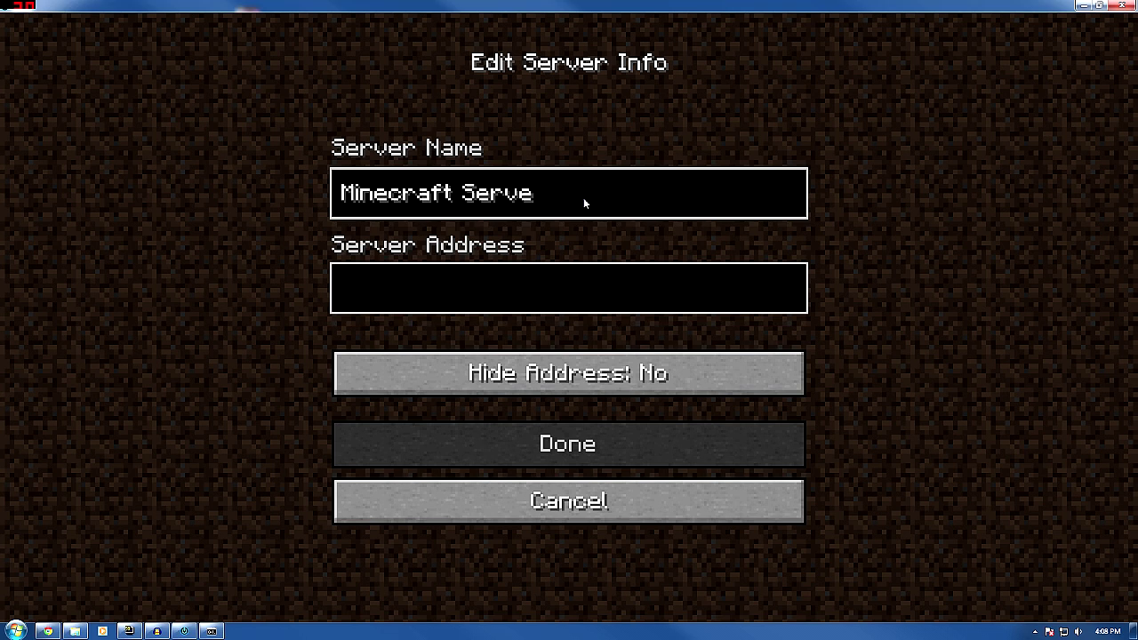
type("Jons Voltz")
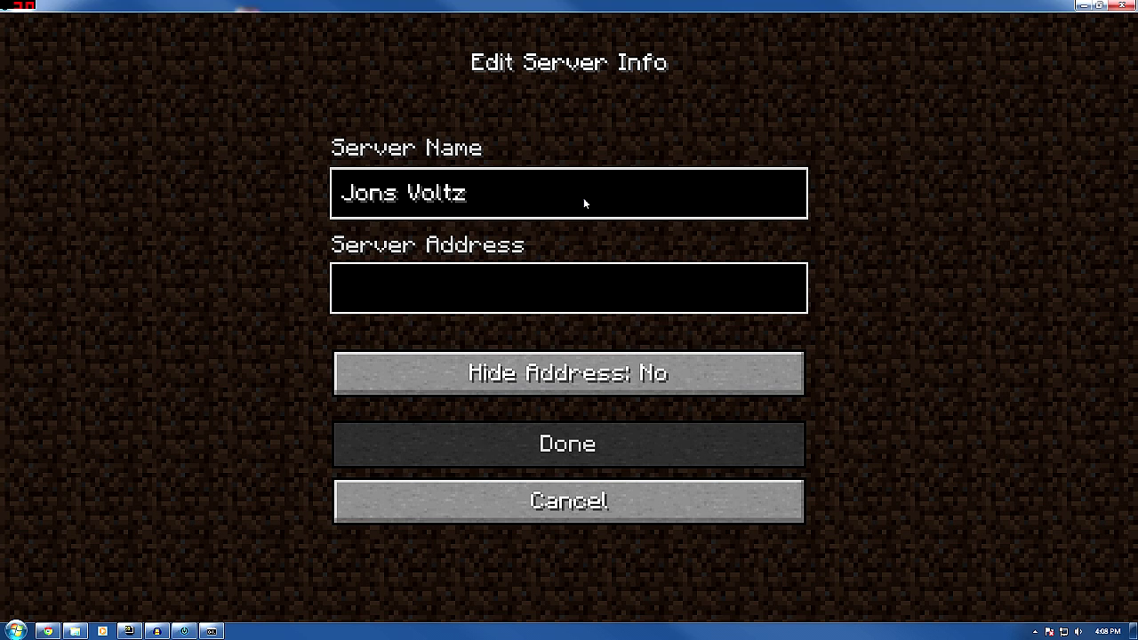
Step: Set the server address to 127.0.0.1, save it, and select the Jons Voltz entry
key("Tab")
type("12")
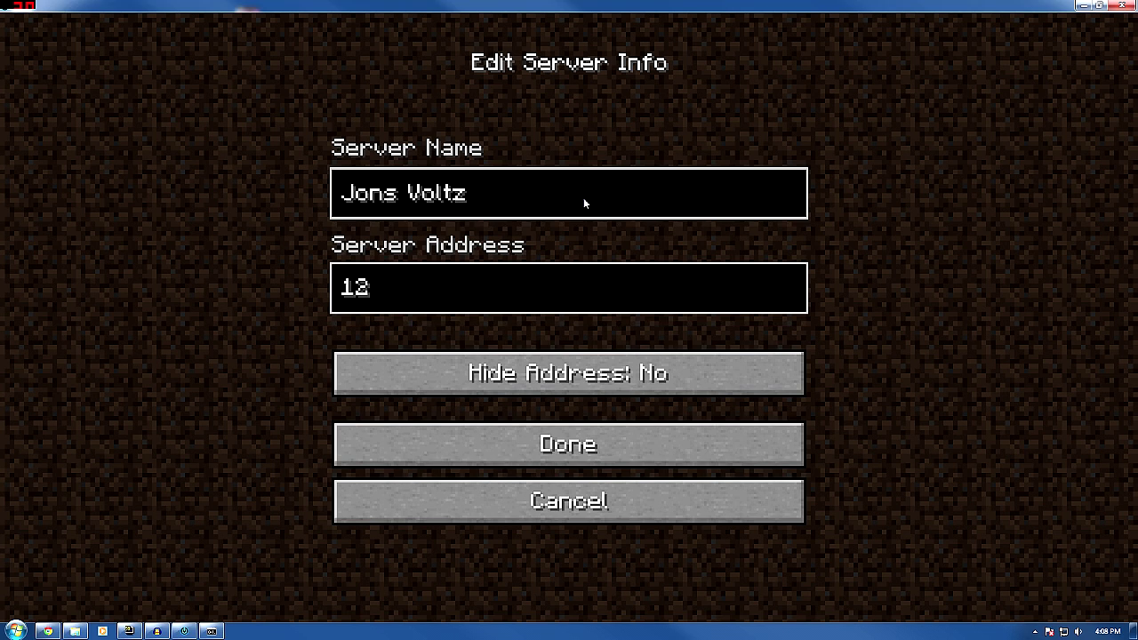
type("7.0.0.1")
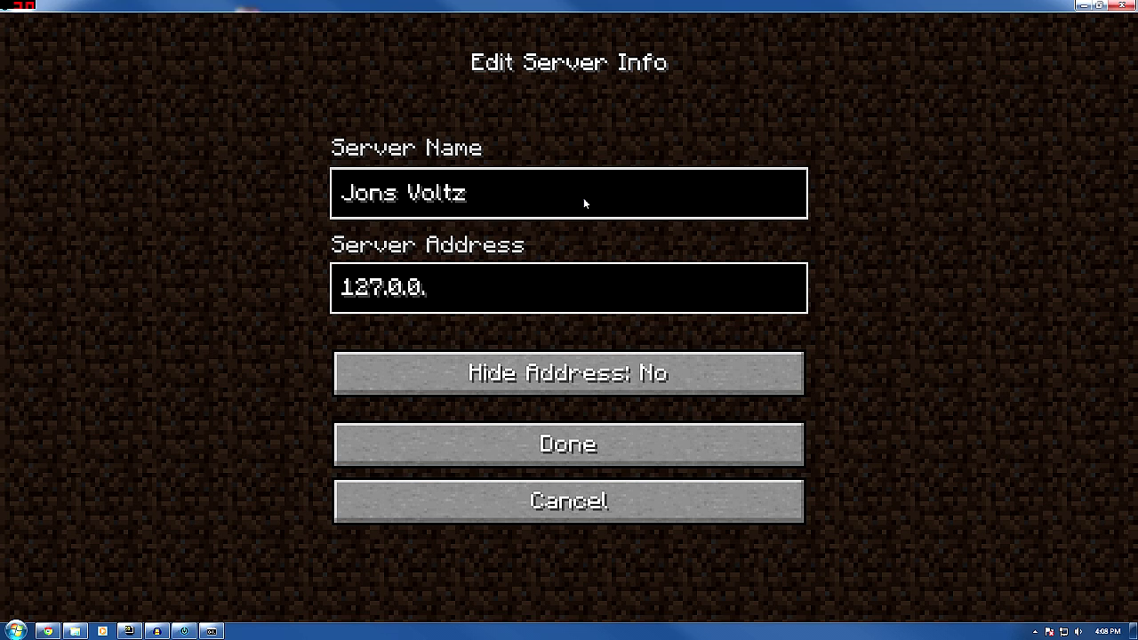
left_click(638, 448)
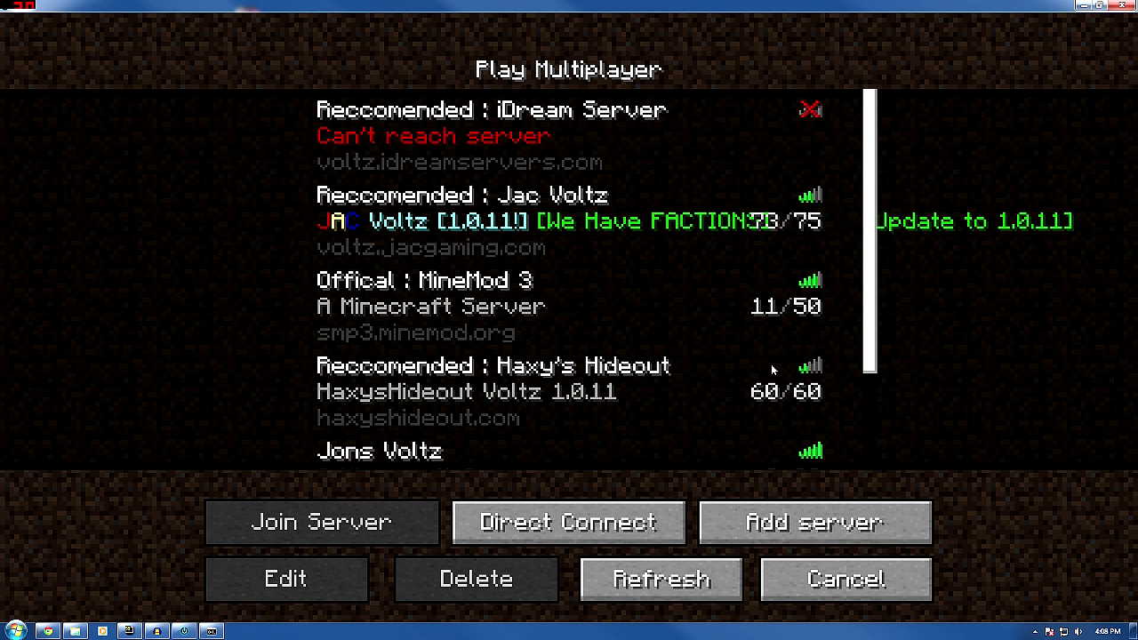
scroll(870, 347, "down", 1)
scroll(869, 346, "down", 3)
left_click(436, 374)
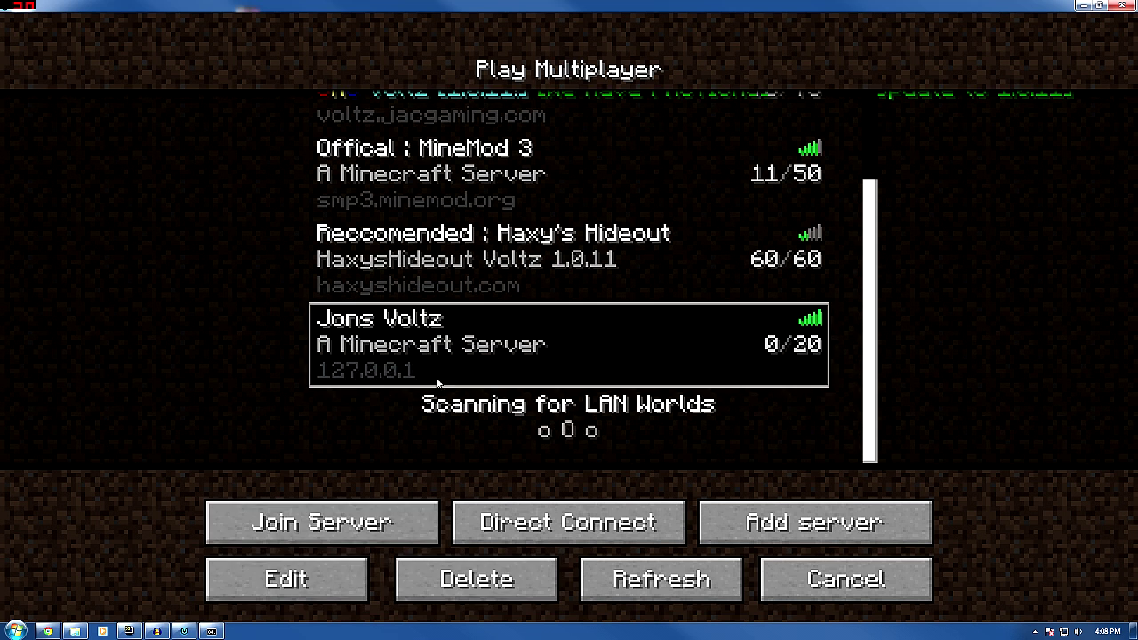